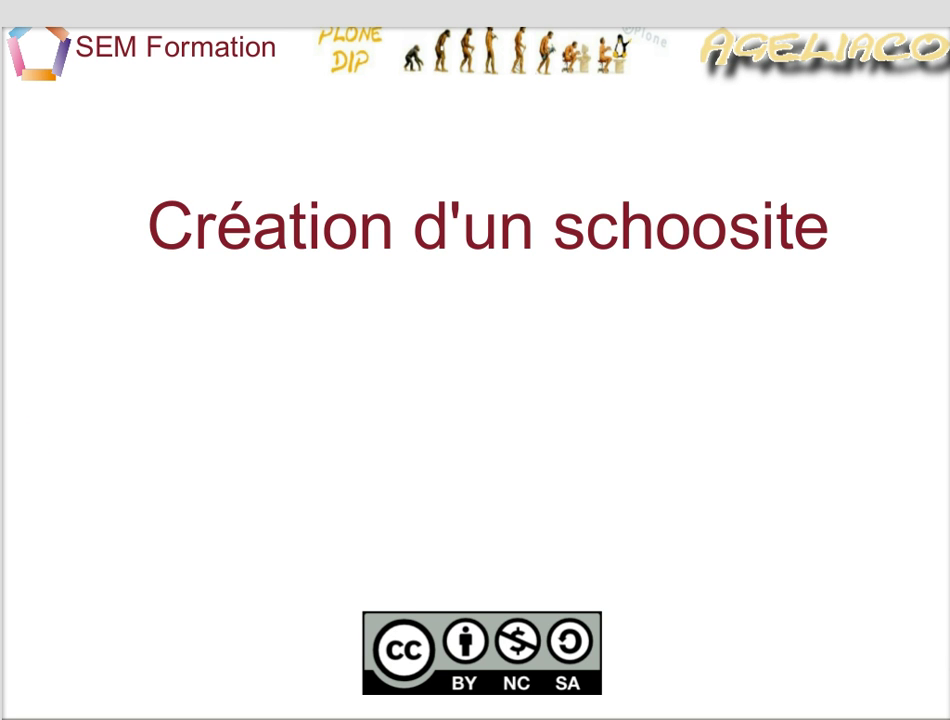
{"action": "key", "text": "Page_Down"}
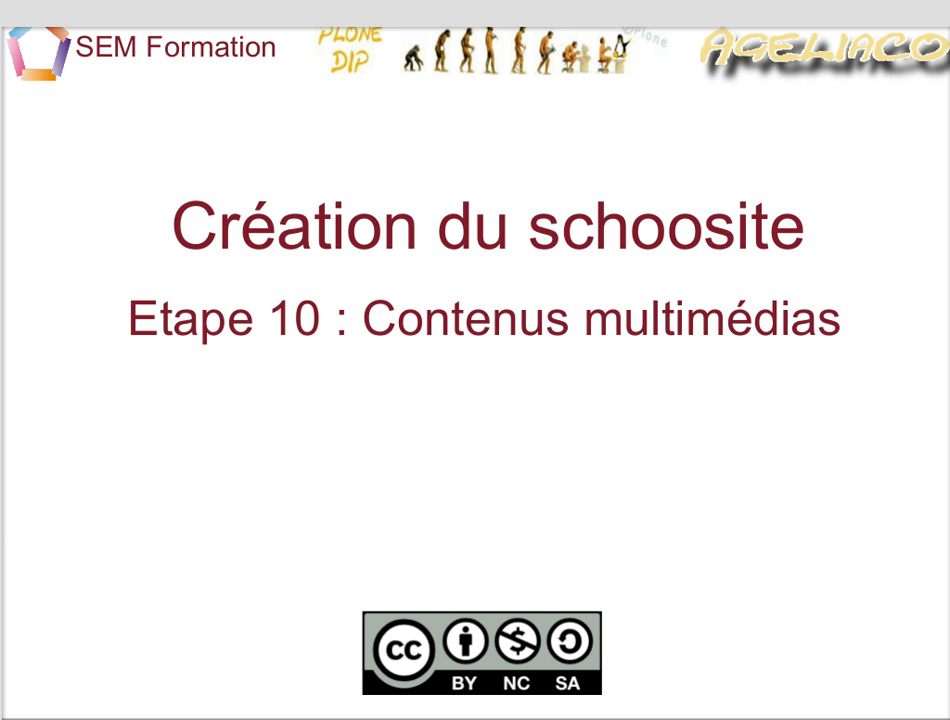
{"action": "key", "text": "Page_Down"}
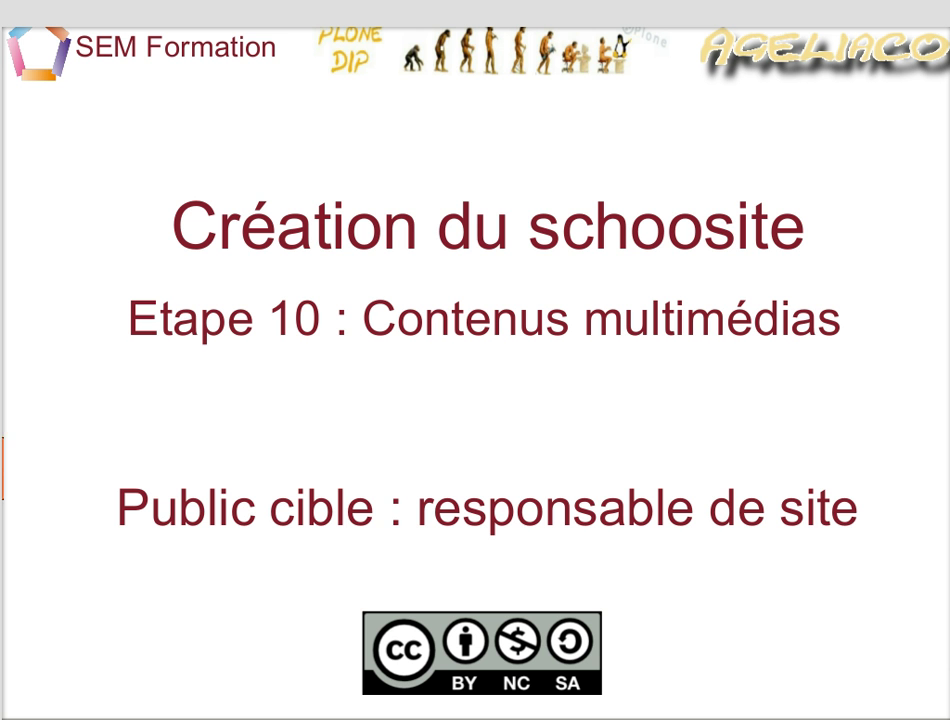
{"action": "key", "text": "Page_Down"}
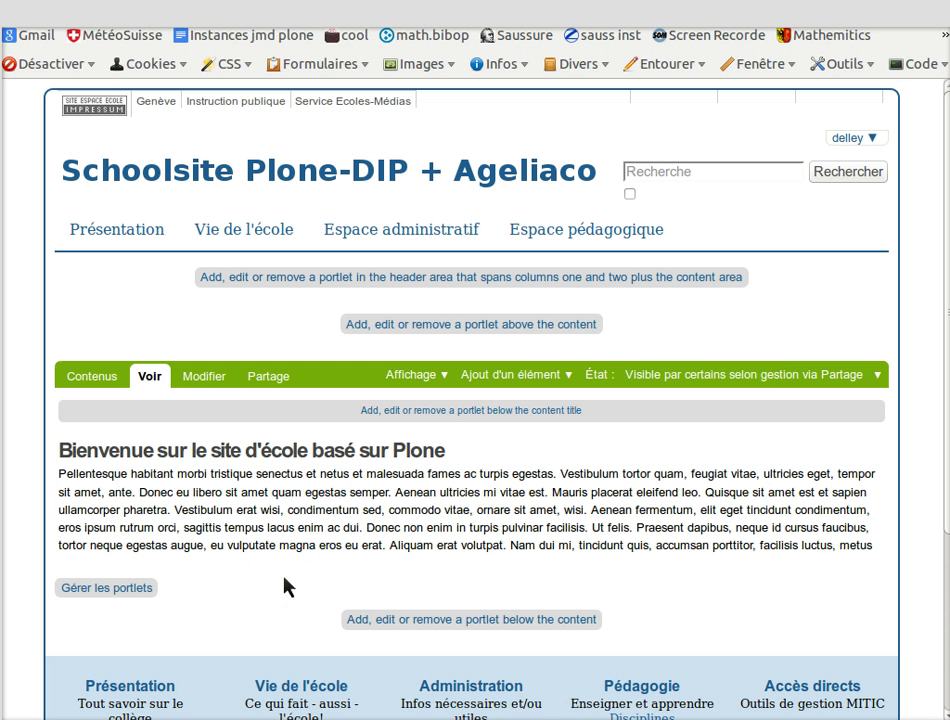
Step: Add a new Document to the site's home folder and title it "test video embeded"
{"action": "mouse_move", "coordinate": [128, 240]}
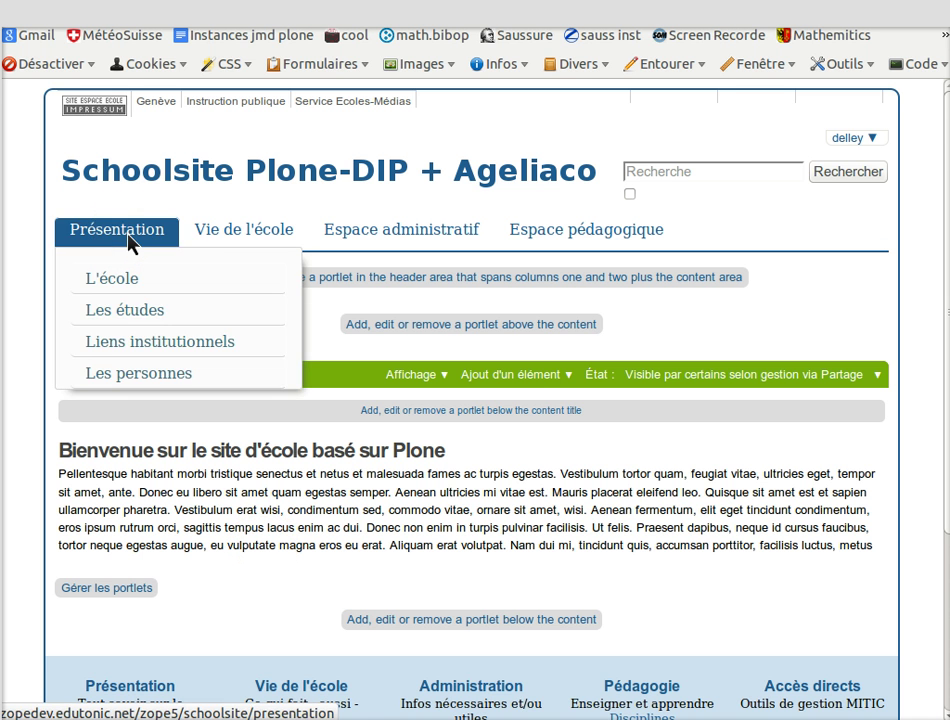
{"action": "left_click", "coordinate": [573, 380]}
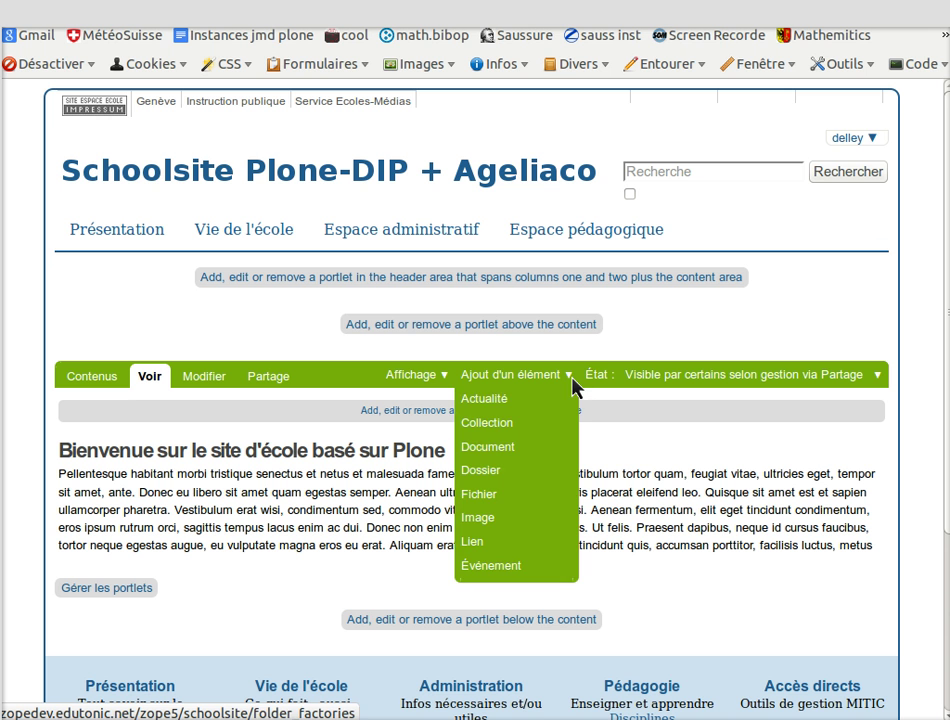
{"action": "left_click", "coordinate": [540, 456]}
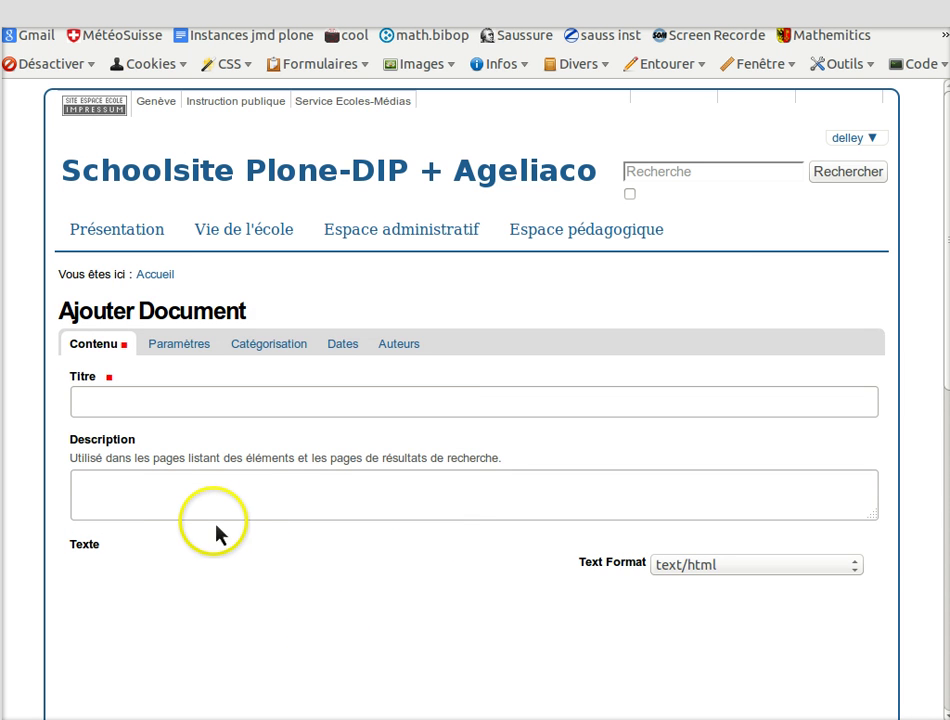
{"action": "scroll", "coordinate": [212, 537], "scroll_direction": "down", "scroll_amount": 3}
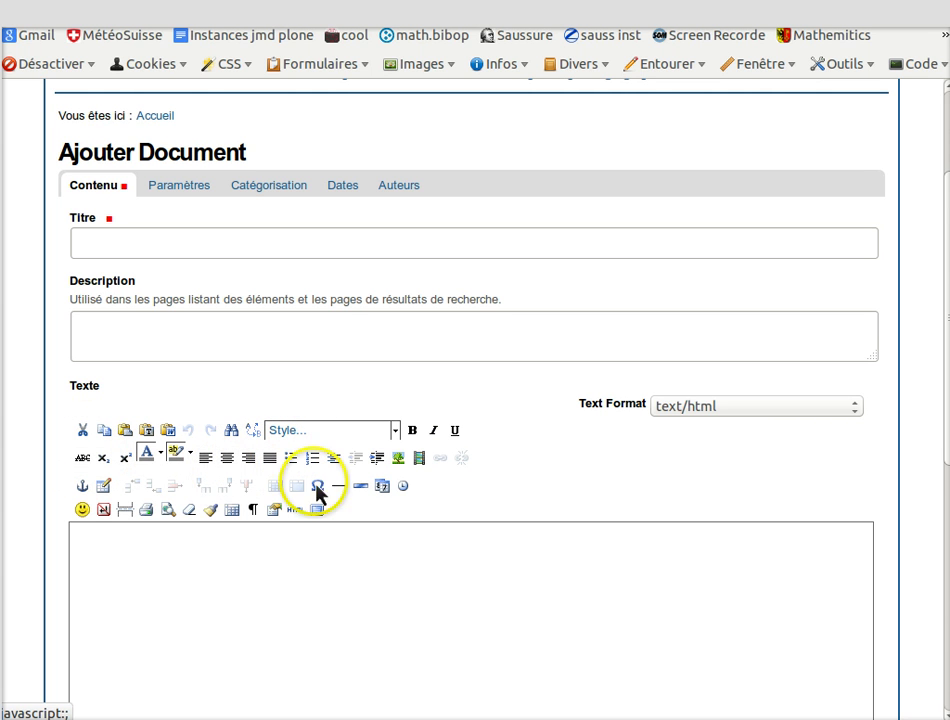
{"action": "left_click", "coordinate": [159, 567]}
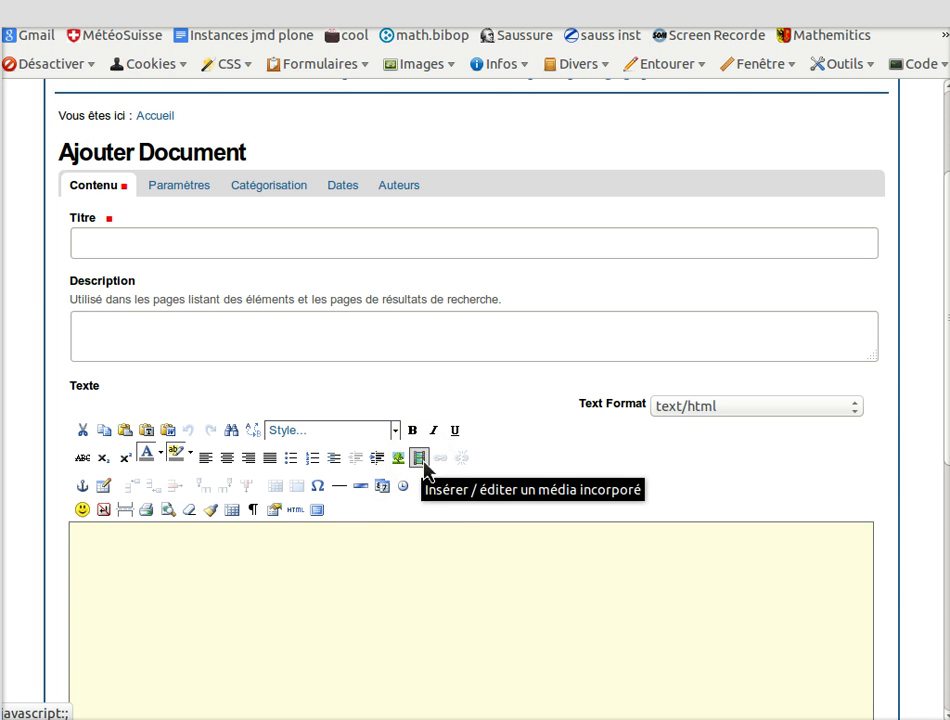
{"action": "left_click", "coordinate": [240, 258]}
{"action": "type", "text": "test video embeded"}
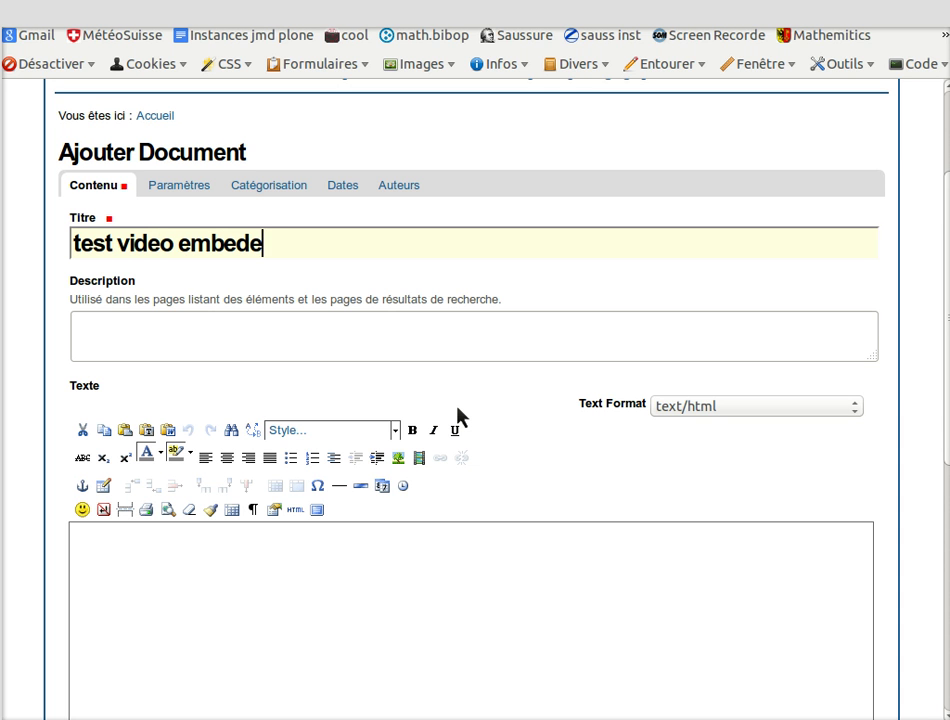
{"action": "left_click", "coordinate": [419, 459]}
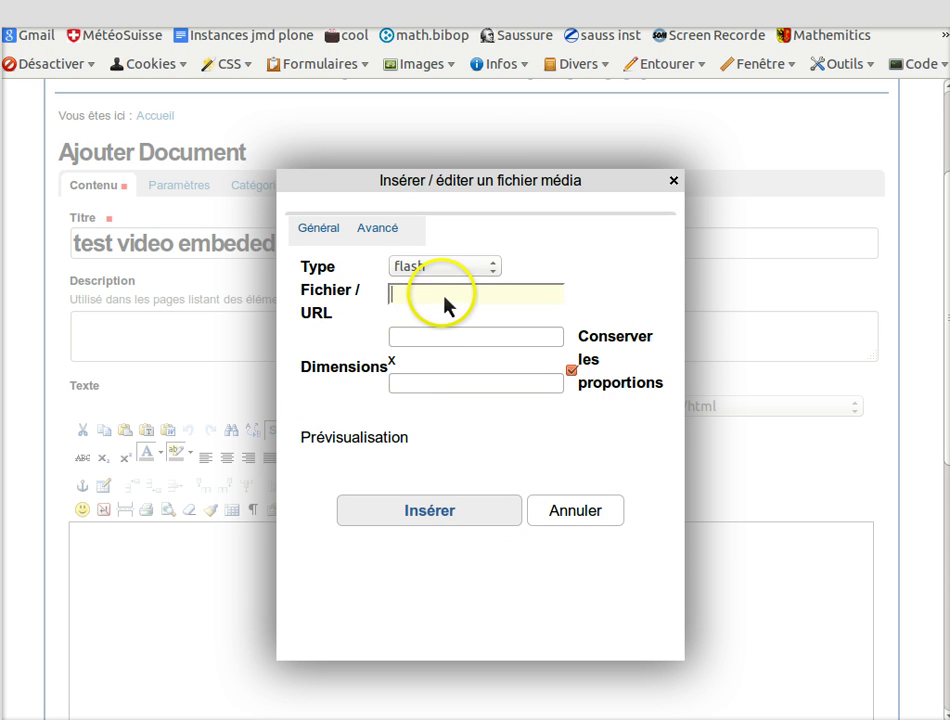
{"action": "mouse_move", "coordinate": [481, 187]}
{"action": "left_mouse_down"}
{"action": "mouse_move", "coordinate": [479, 195]}
{"action": "mouse_move", "coordinate": [477, 167]}
{"action": "left_mouse_up"}
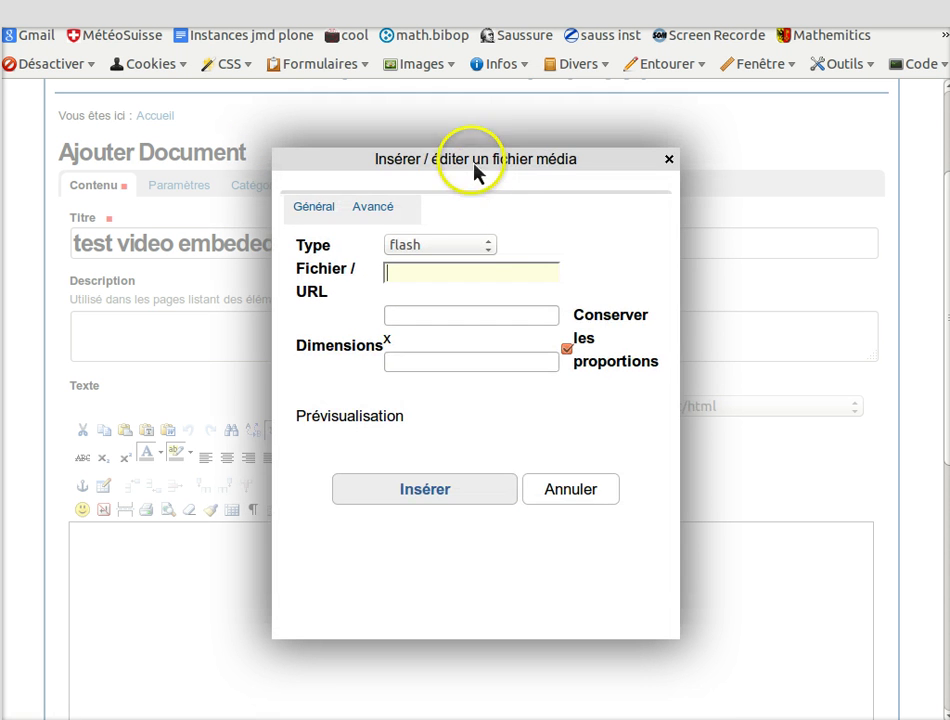
{"action": "left_click", "coordinate": [393, 280]}
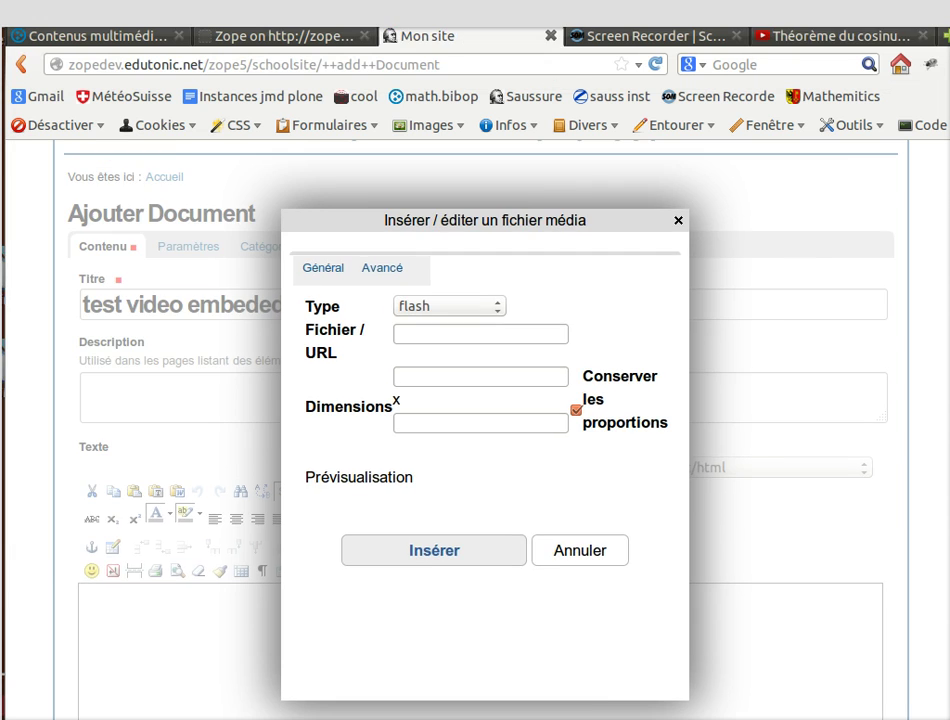
{"action": "left_click", "coordinate": [832, 37]}
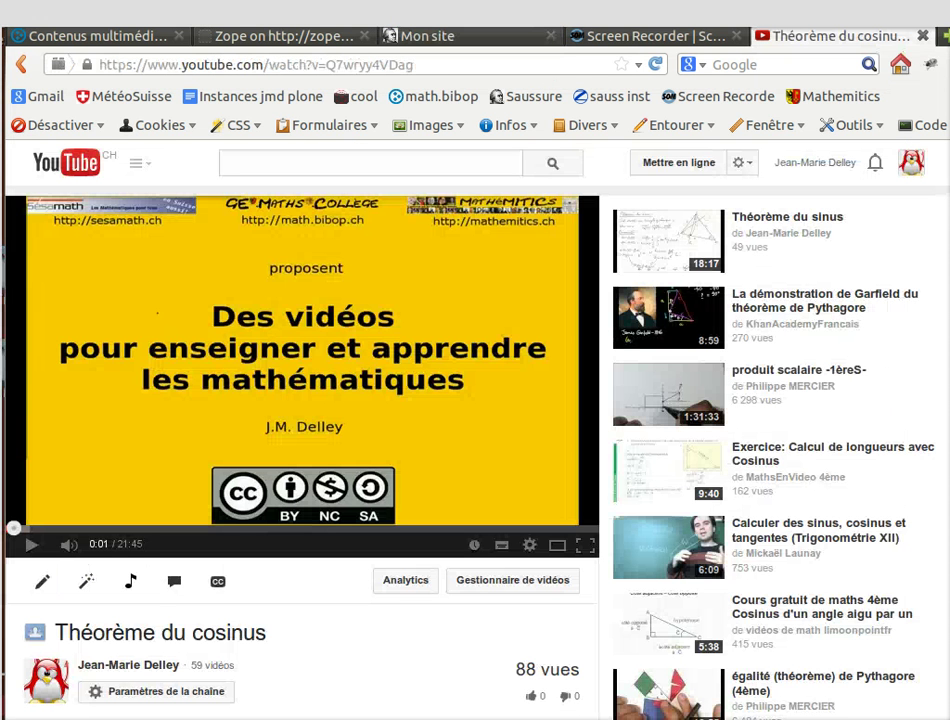
{"action": "left_click", "coordinate": [423, 68]}
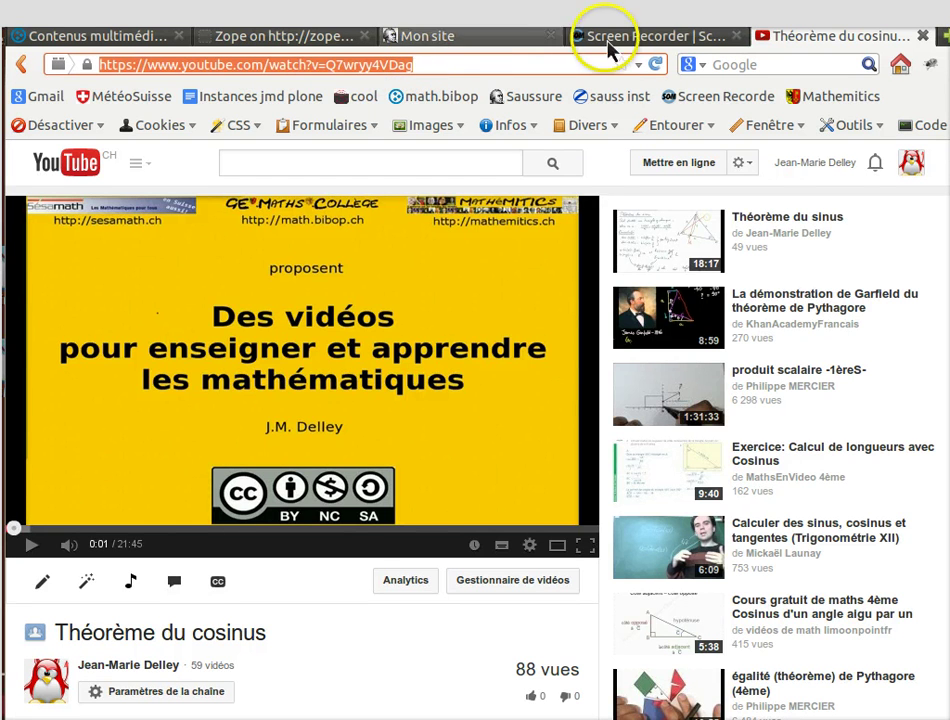
{"action": "left_click", "coordinate": [446, 42]}
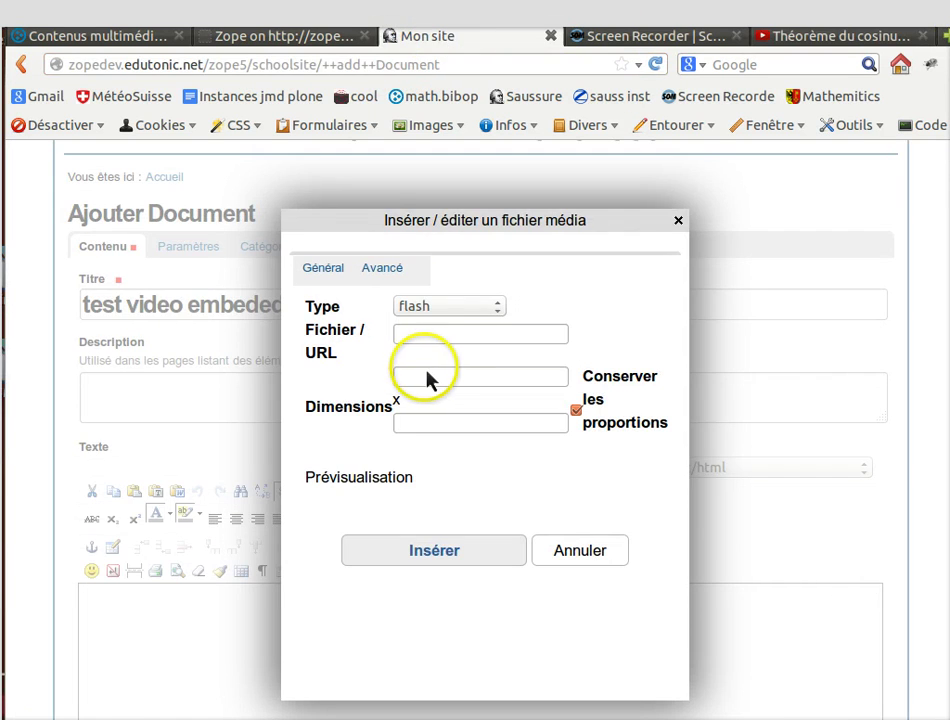
{"action": "left_click", "coordinate": [432, 338]}
{"action": "key", "text": "ctrl+v"}
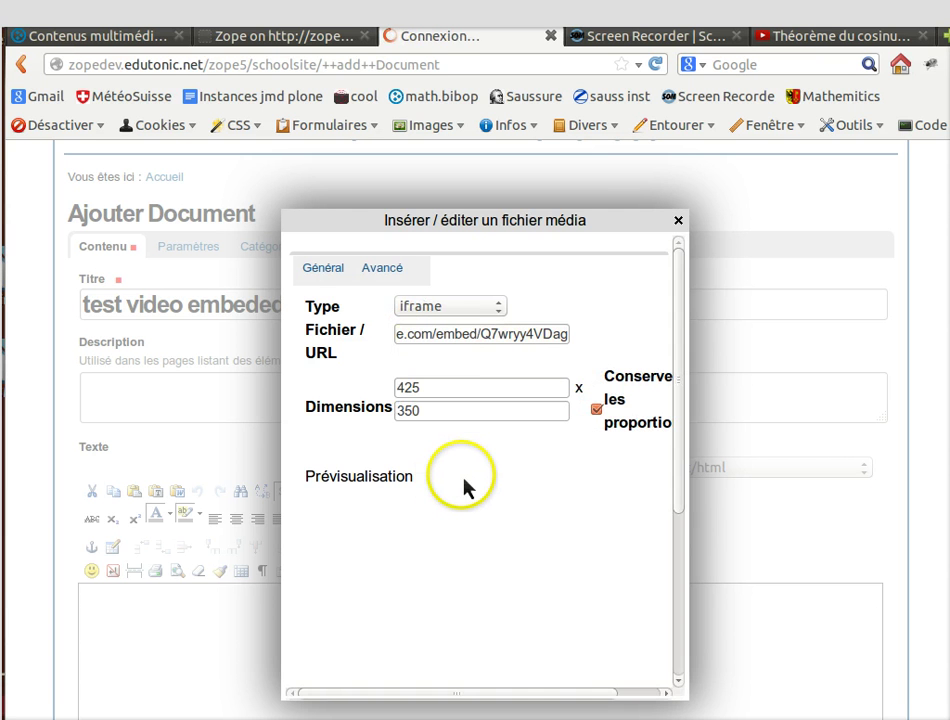
Step: Check the available media types, keep iframe, and insert the video into the document text
{"action": "left_click", "coordinate": [500, 306]}
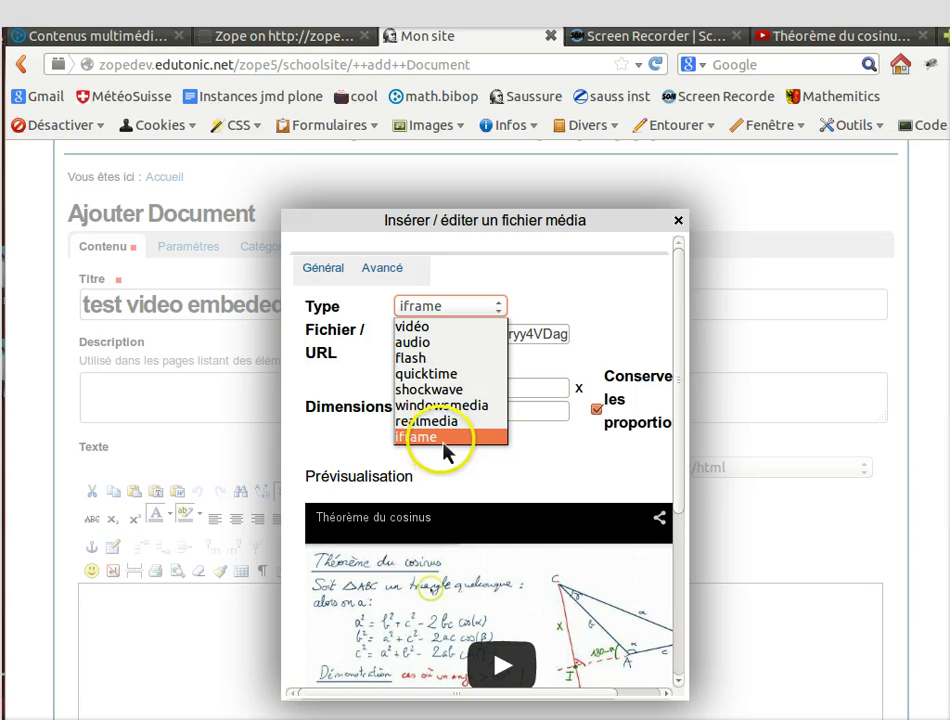
{"action": "left_click", "coordinate": [528, 463]}
{"action": "scroll", "coordinate": [600, 430], "scroll_direction": "down", "scroll_amount": 1}
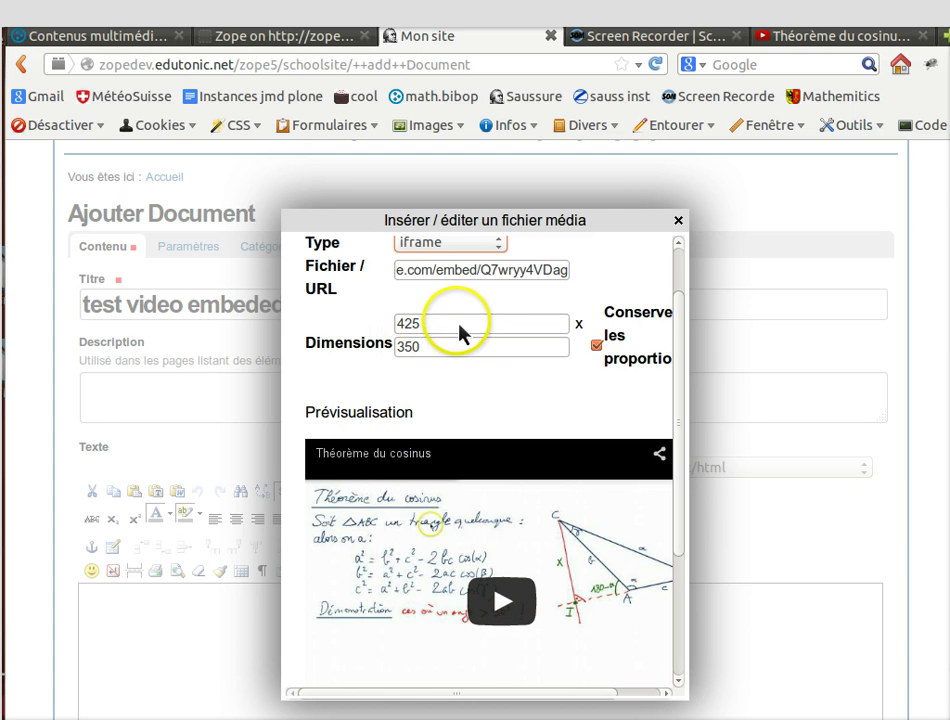
{"action": "scroll", "coordinate": [445, 394], "scroll_direction": "down", "scroll_amount": 1}
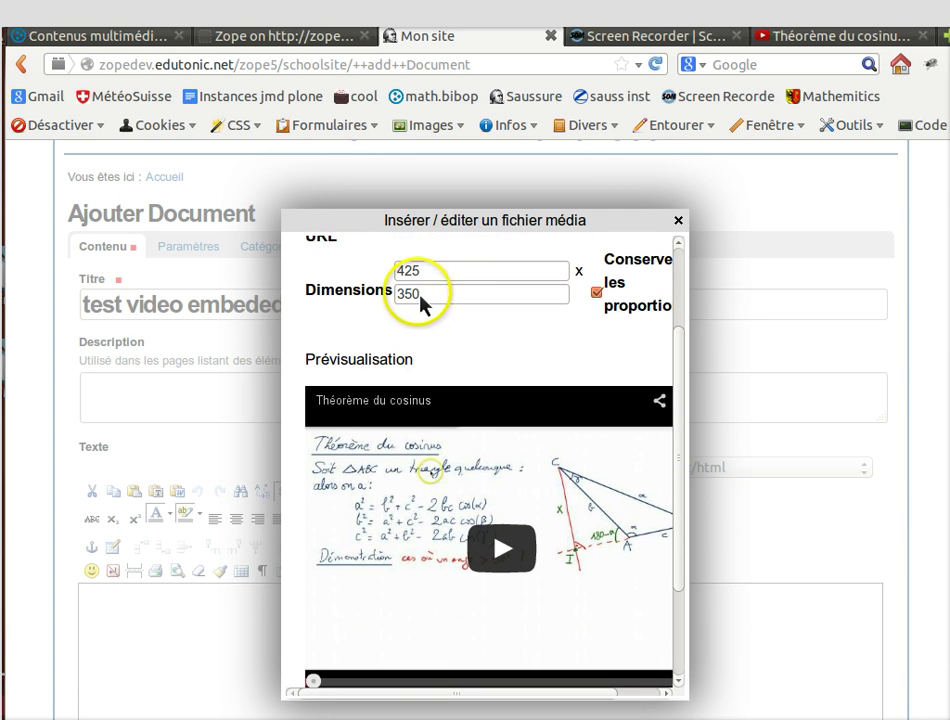
{"action": "scroll", "coordinate": [674, 583], "scroll_direction": "down", "scroll_amount": 2}
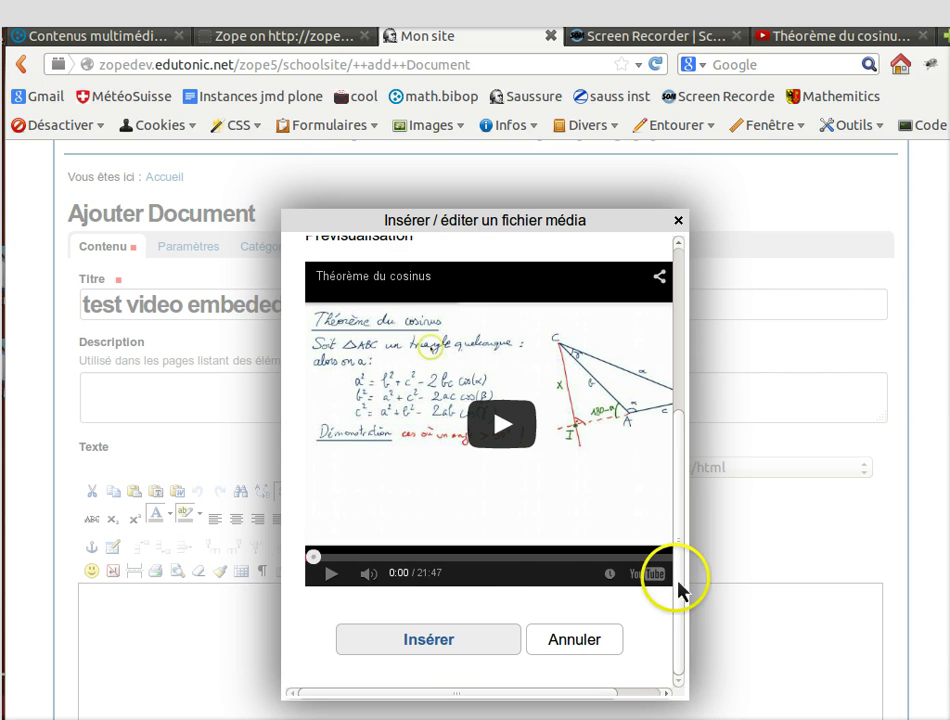
{"action": "left_click", "coordinate": [460, 645]}
Step: Save the new document and test playback of the embedded video on its page
{"action": "scroll", "coordinate": [72, 470], "scroll_direction": "down", "scroll_amount": 4}
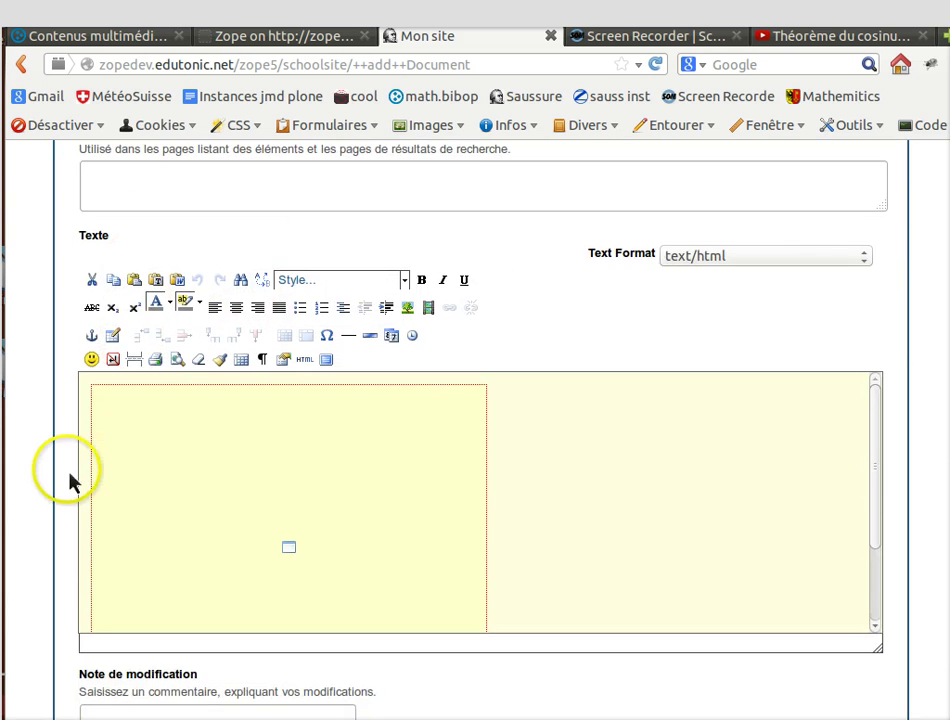
{"action": "scroll", "coordinate": [68, 480], "scroll_direction": "down", "scroll_amount": 3}
{"action": "left_click", "coordinate": [120, 615]}
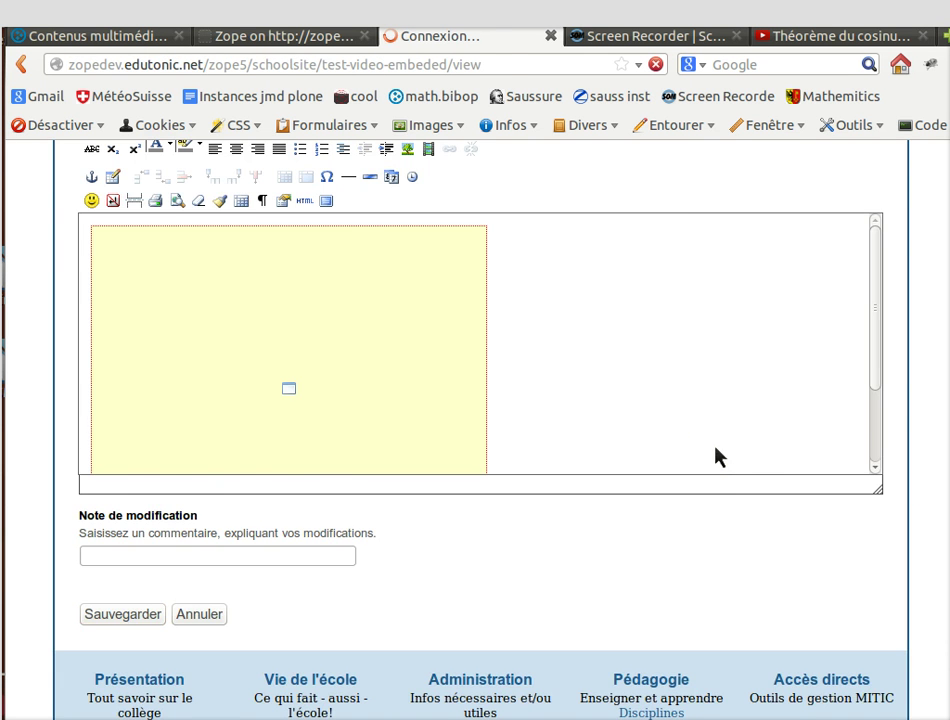
{"action": "scroll", "coordinate": [560, 520], "scroll_direction": "down", "scroll_amount": 2}
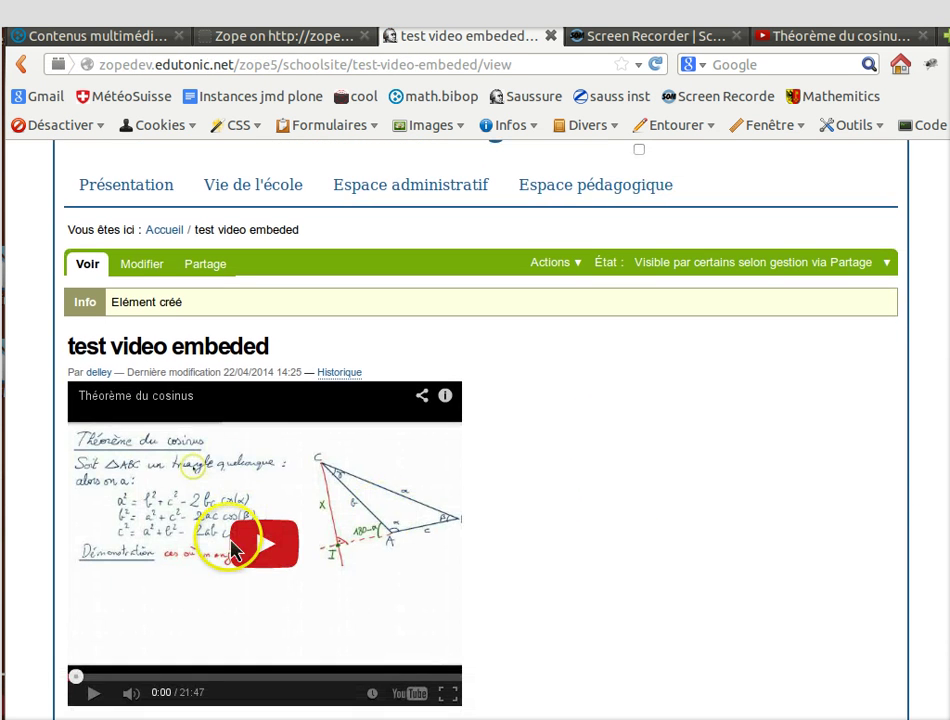
{"action": "left_click", "coordinate": [235, 545]}
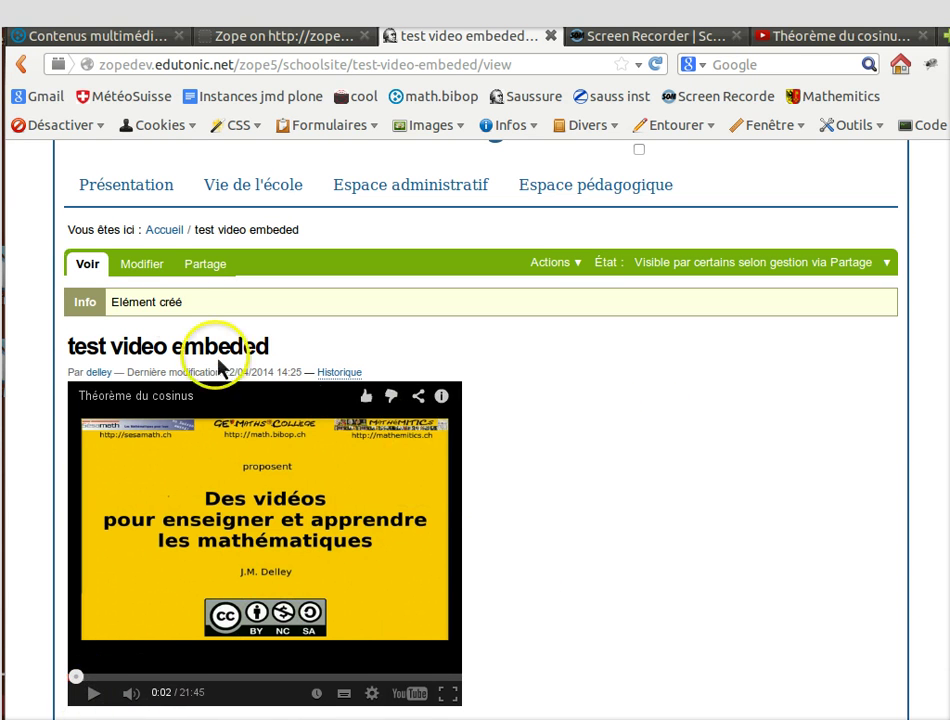
Step: Edit the document and add the line "Regardez cette vidéo :" above the embedded video
{"action": "left_click", "coordinate": [143, 265]}
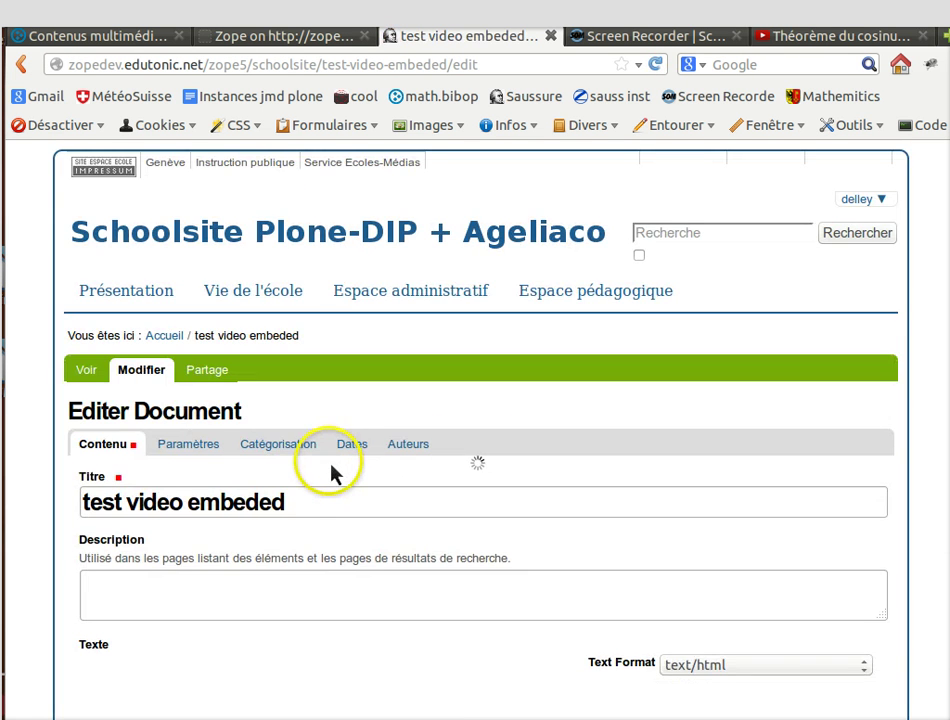
{"action": "scroll", "coordinate": [300, 510], "scroll_direction": "down", "scroll_amount": 3}
{"action": "scroll", "coordinate": [263, 558], "scroll_direction": "down", "scroll_amount": 1}
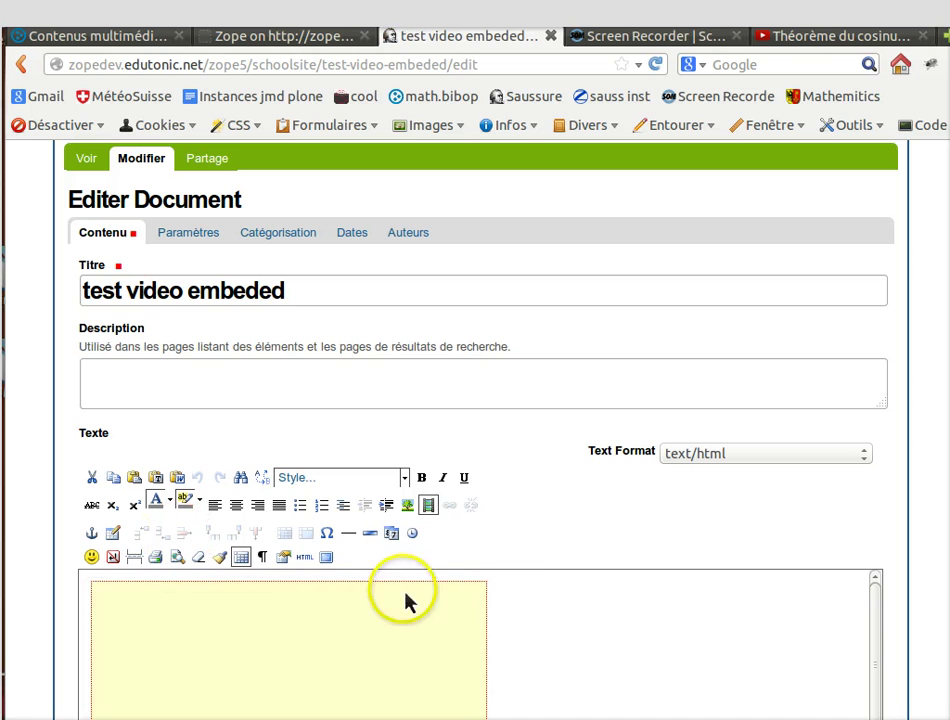
{"action": "scroll", "coordinate": [408, 596], "scroll_direction": "down", "scroll_amount": 2}
{"action": "left_click", "coordinate": [512, 617]}
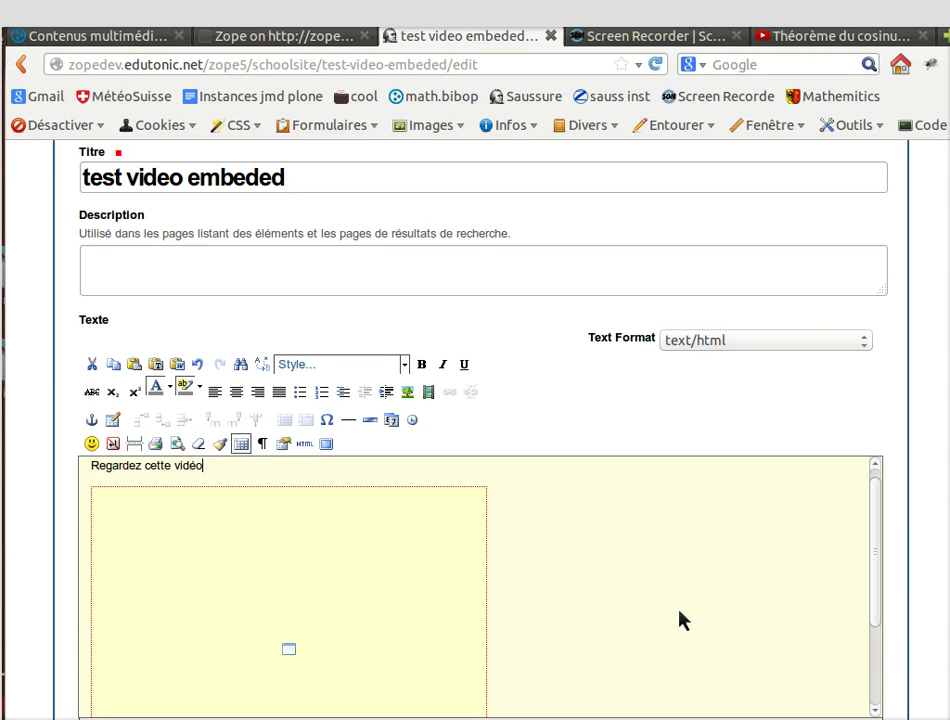
Step: Add the line "Instruction :" below the video, followed by the placeholder lines "asfdasdf", "f" and "asdf"
{"action": "scroll", "coordinate": [550, 580], "scroll_direction": "down", "scroll_amount": 5}
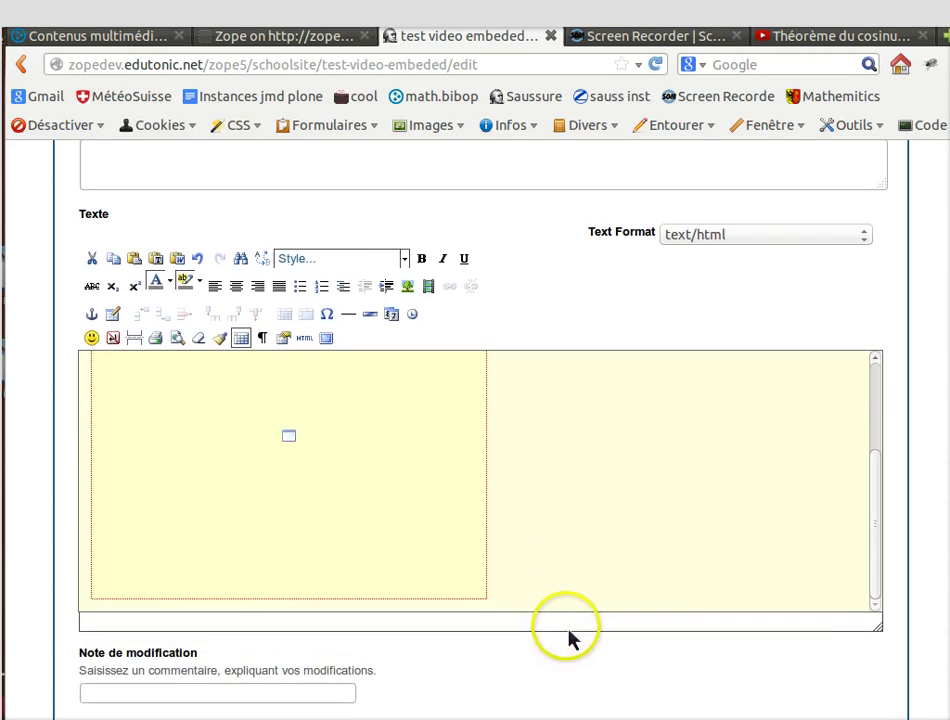
{"action": "left_click", "coordinate": [576, 566]}
{"action": "type", "text": "Instru"}
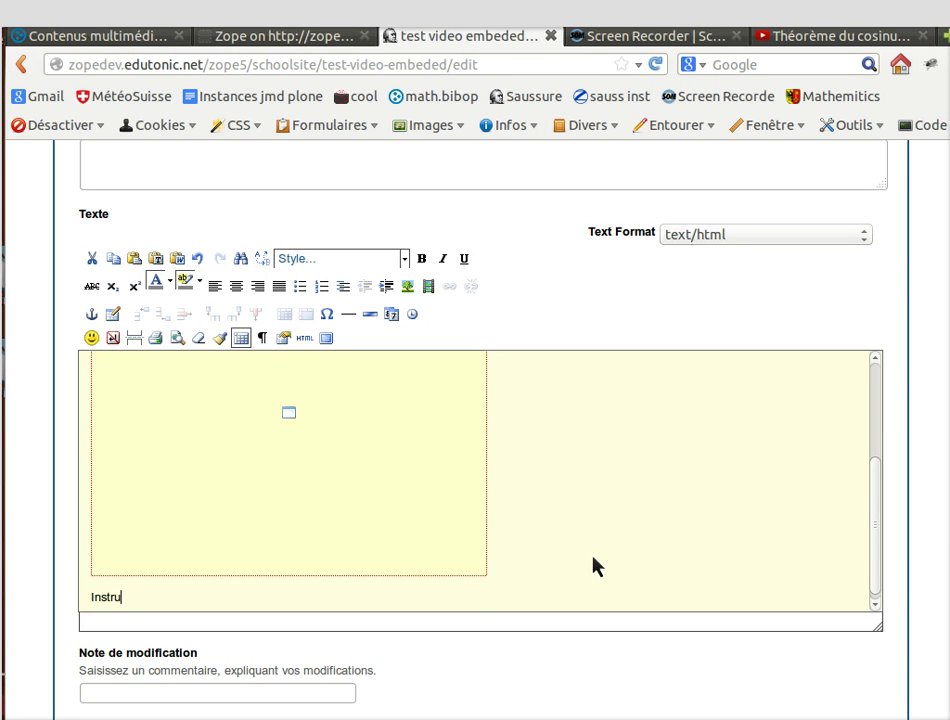
{"action": "type", "text": "ction :"}
{"action": "key", "text": "Return"}
{"action": "type", "text": "asfdasdf"}
{"action": "key", "text": "Return"}
{"action": "type", "text": "f"}
{"action": "key", "text": "Return"}
{"action": "type", "text": "asdf"}
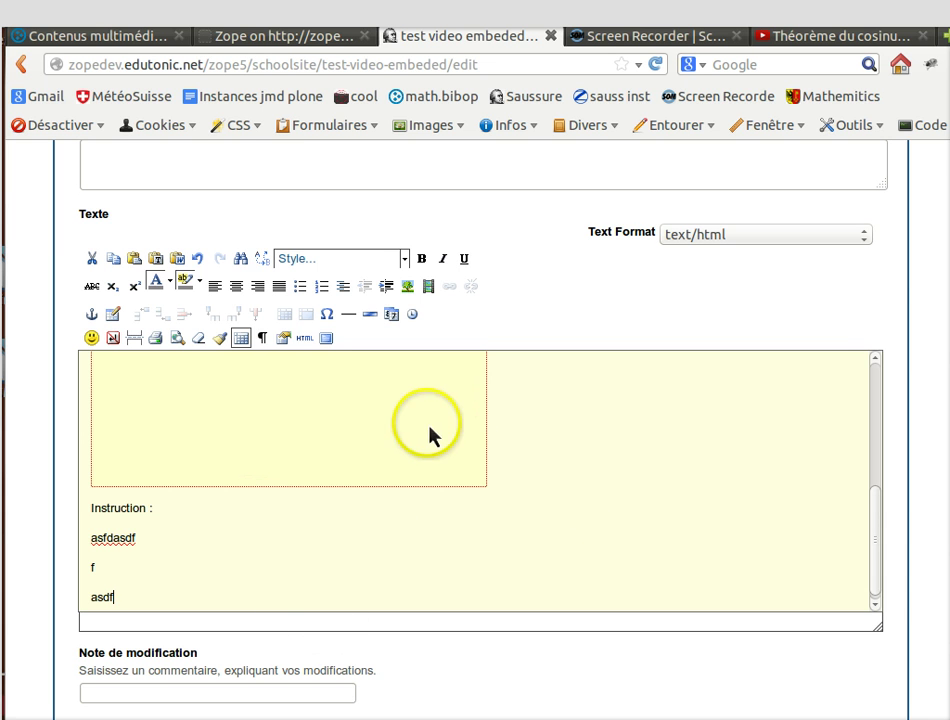
Step: Review the text around the video and save the document's changes
{"action": "scroll", "coordinate": [494, 462], "scroll_direction": "up", "scroll_amount": 3}
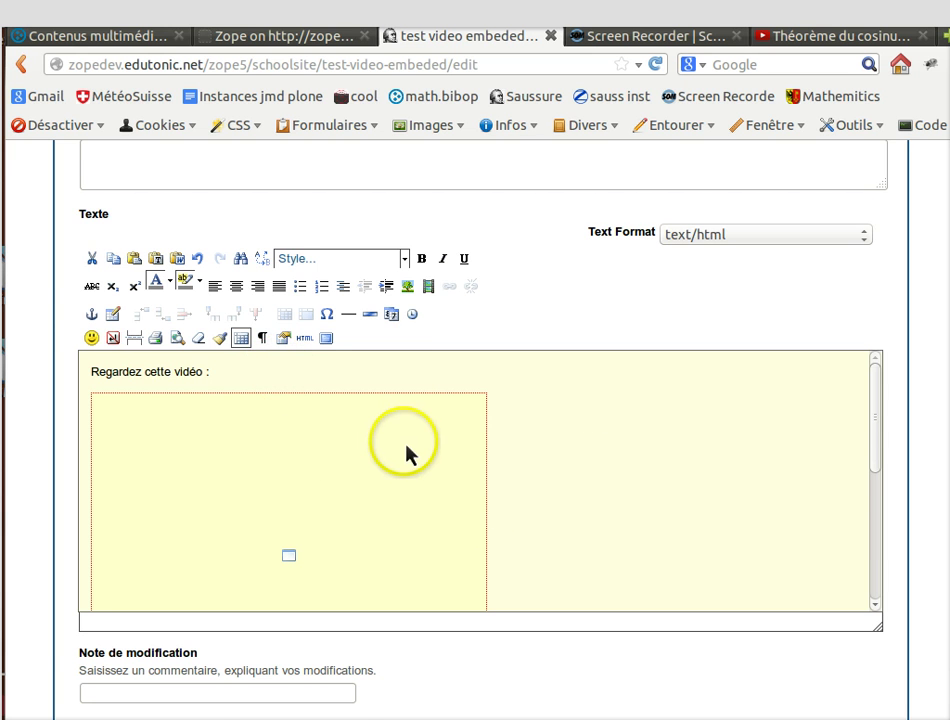
{"action": "scroll", "coordinate": [268, 518], "scroll_direction": "up", "scroll_amount": 1}
{"action": "scroll", "coordinate": [266, 517], "scroll_direction": "up", "scroll_amount": 1}
{"action": "scroll", "coordinate": [121, 466], "scroll_direction": "down", "scroll_amount": 6}
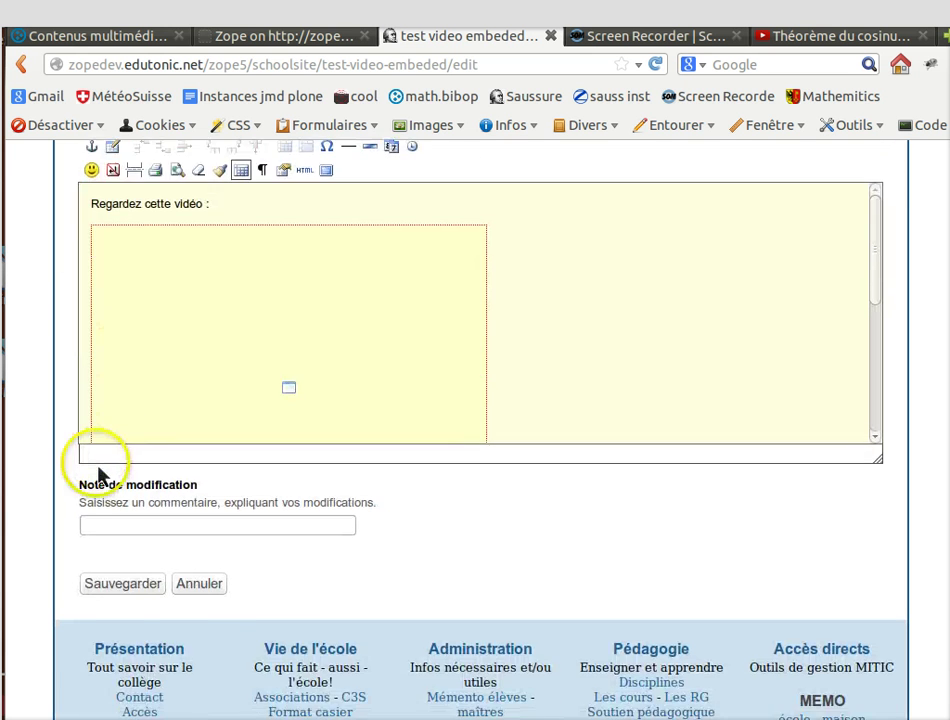
{"action": "left_click", "coordinate": [125, 500]}
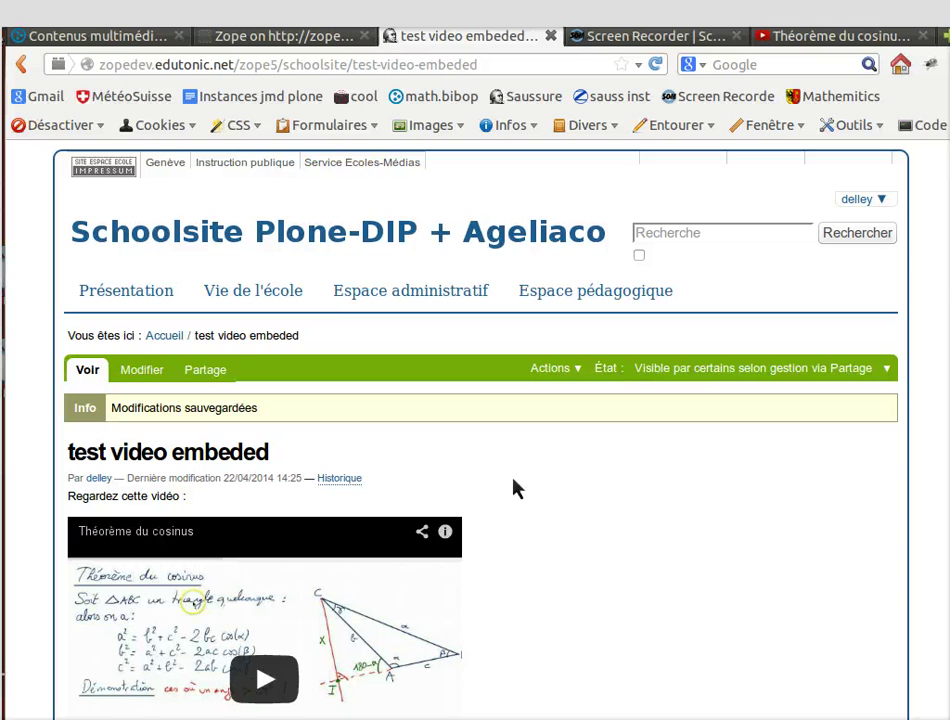
Step: Open the HTML filtering settings (Filtrage HTML) in the site configuration
{"action": "left_click", "coordinate": [883, 205]}
{"action": "left_click", "coordinate": [855, 278]}
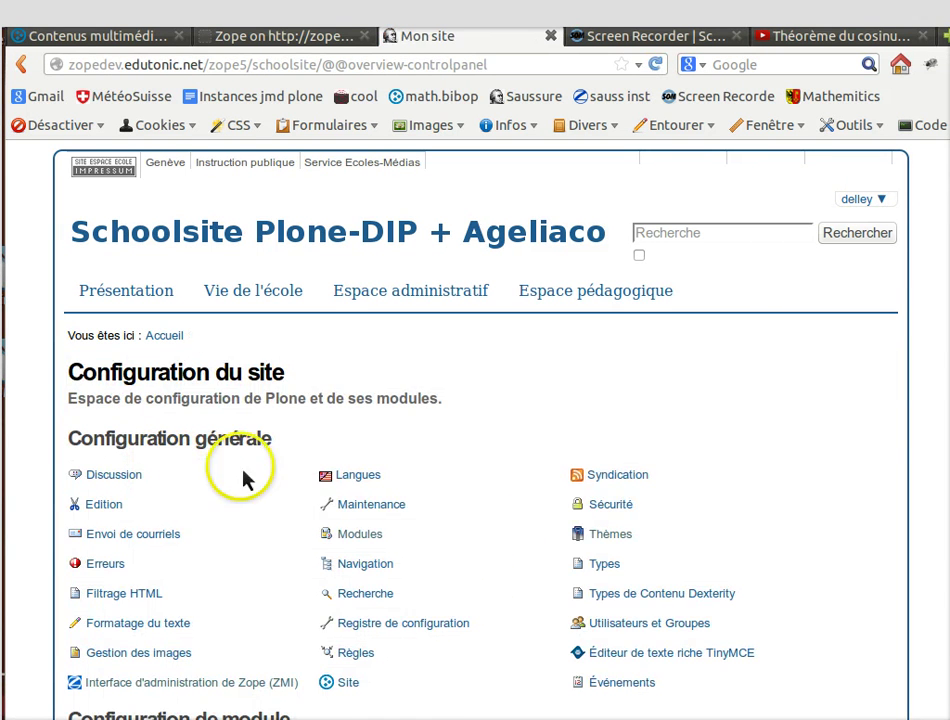
{"action": "left_click", "coordinate": [124, 594]}
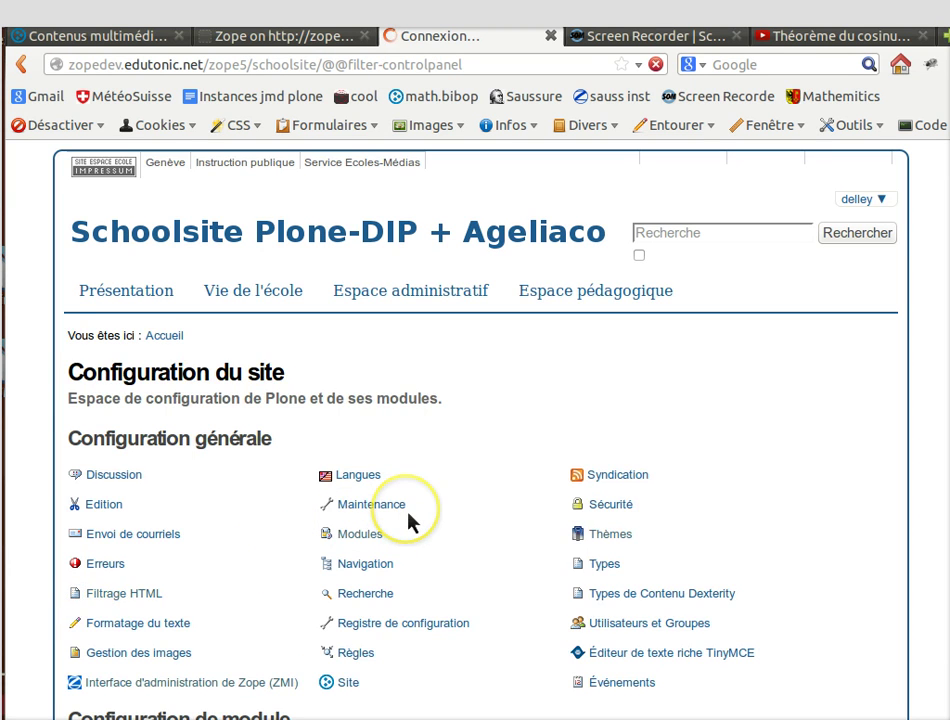
Step: Locate the iframe entry among the additional tags (Balises supplémentaires) in the HTML filtering settings
{"action": "scroll", "coordinate": [392, 540], "scroll_direction": "down", "scroll_amount": 6}
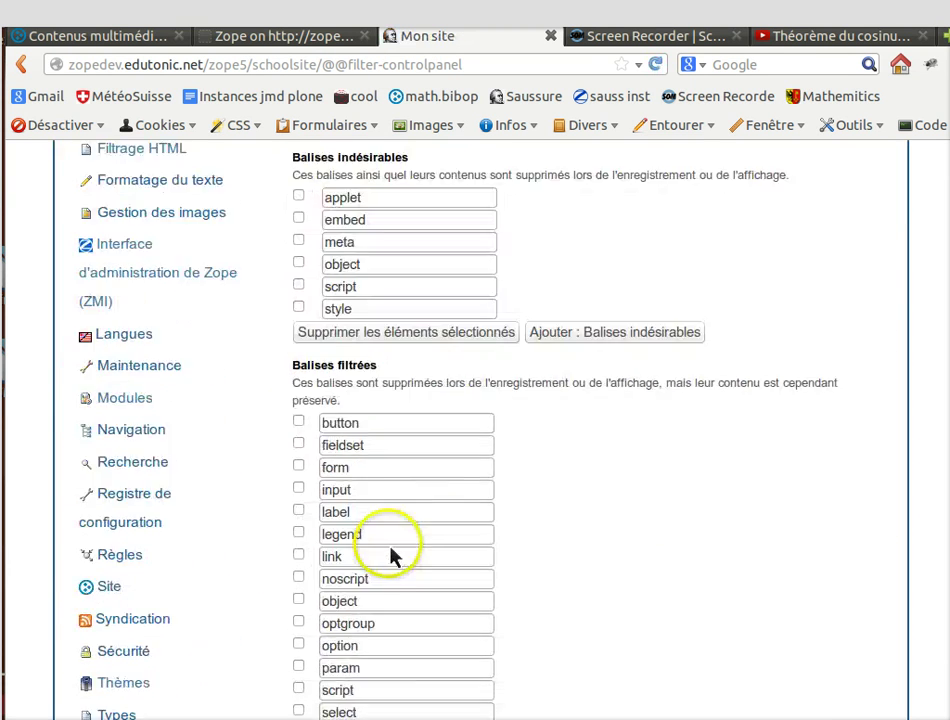
{"action": "scroll", "coordinate": [392, 556], "scroll_direction": "down", "scroll_amount": 10}
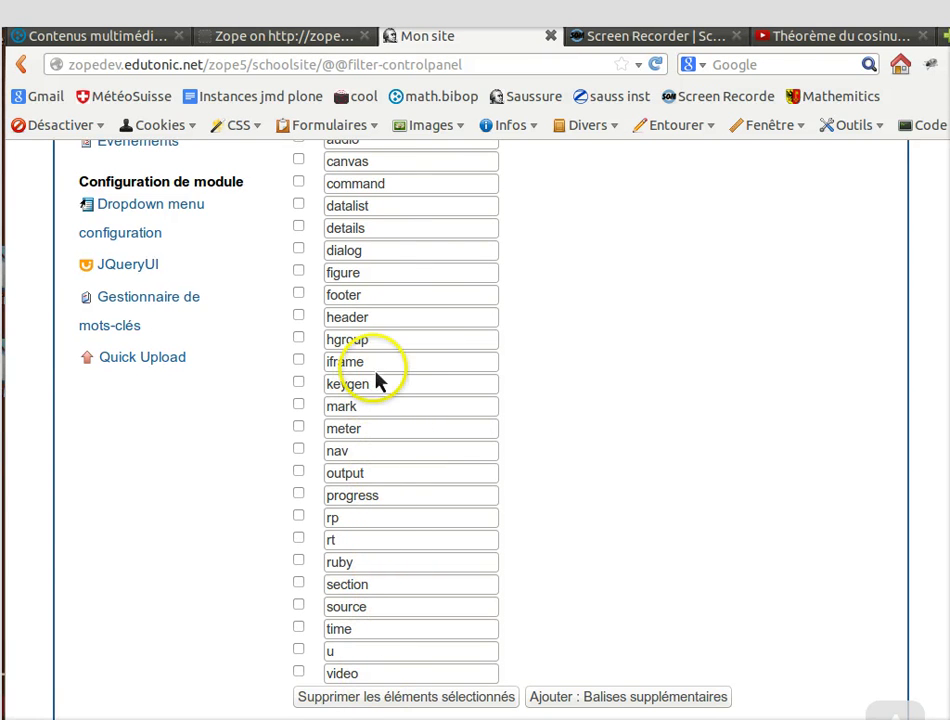
{"action": "left_click_drag", "start_coordinate": [373, 362], "coordinate": [326, 360]}
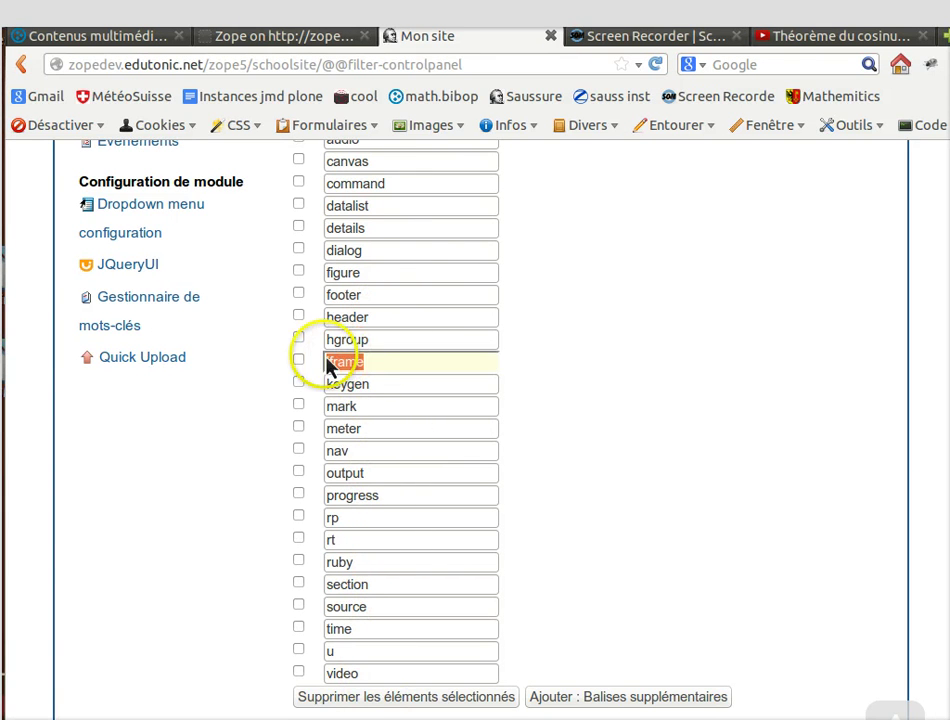
Step: Add the tag "iframa" to the additional tags (Balises supplémentaires) and save the filtering settings
{"action": "left_click", "coordinate": [604, 702]}
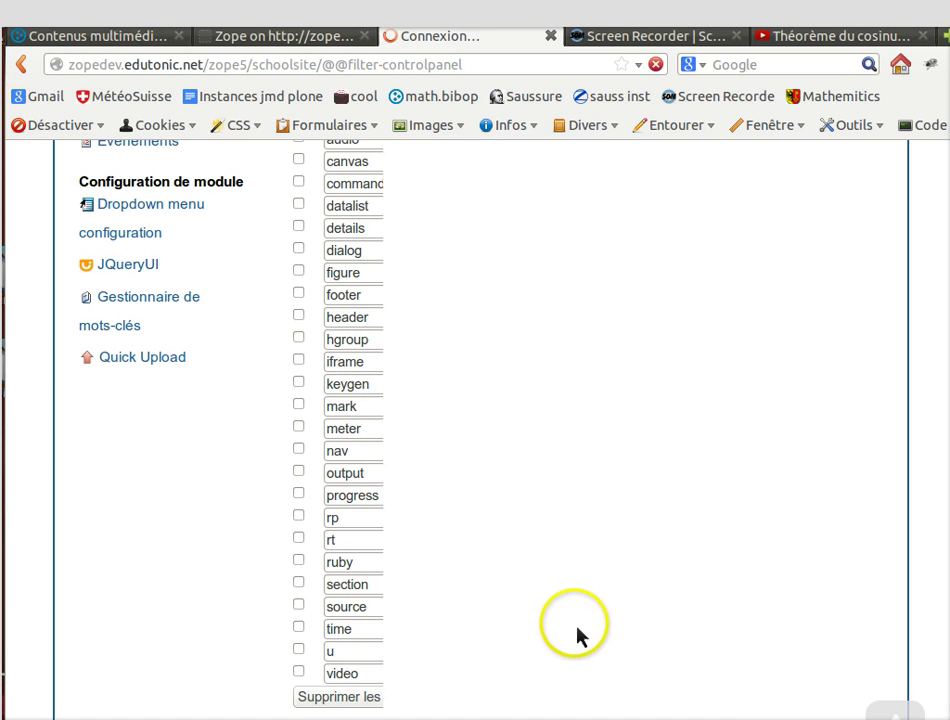
{"action": "scroll", "coordinate": [547, 630], "scroll_direction": "down", "scroll_amount": 5}
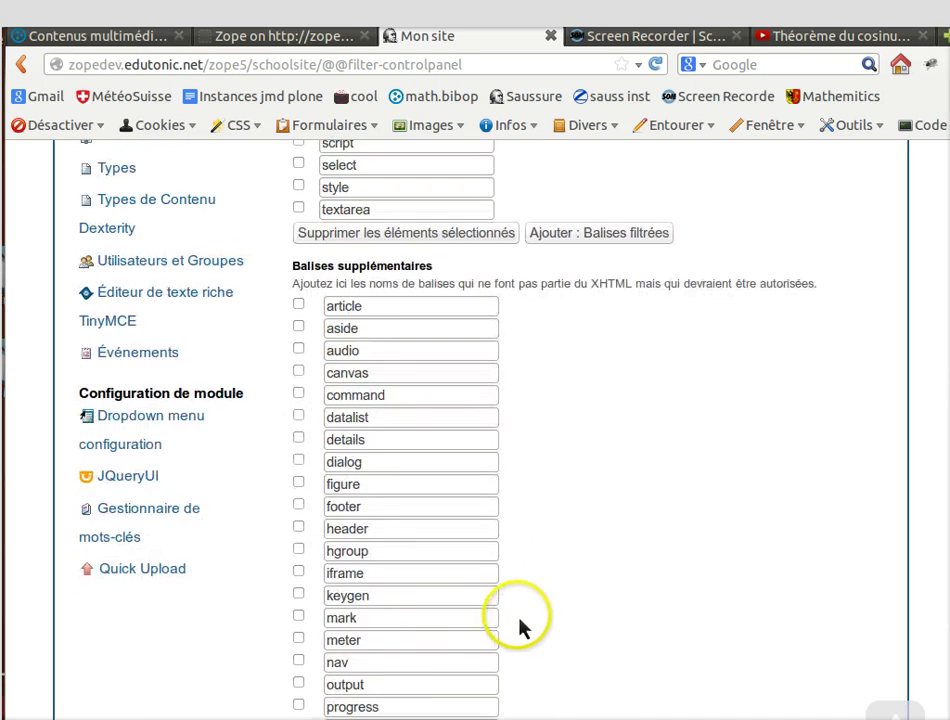
{"action": "left_click", "coordinate": [484, 590]}
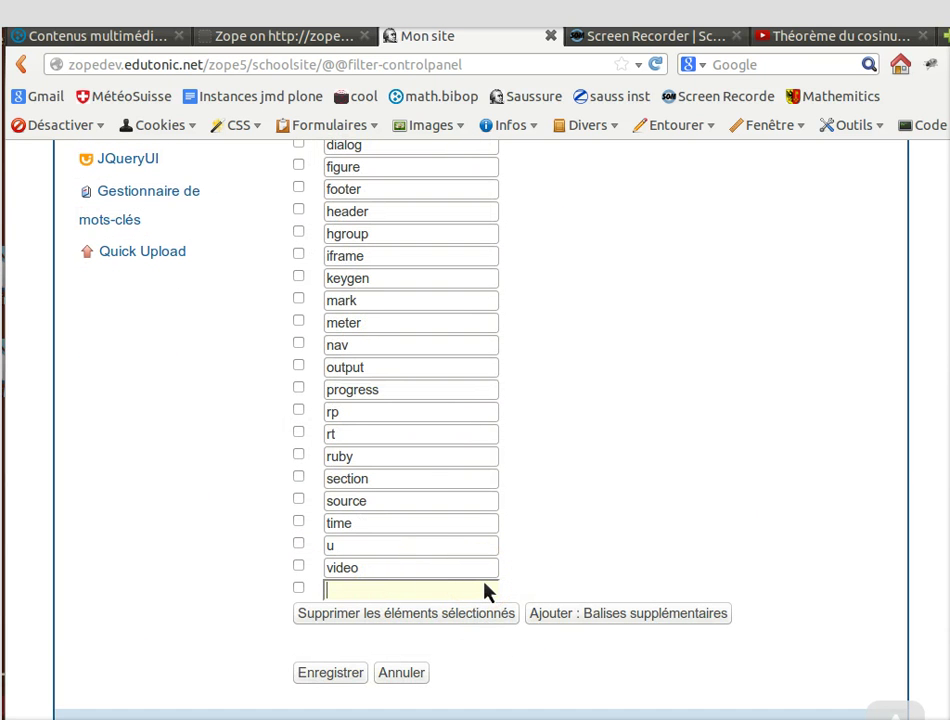
{"action": "type", "text": "iframa"}
{"action": "left_click", "coordinate": [324, 676]}
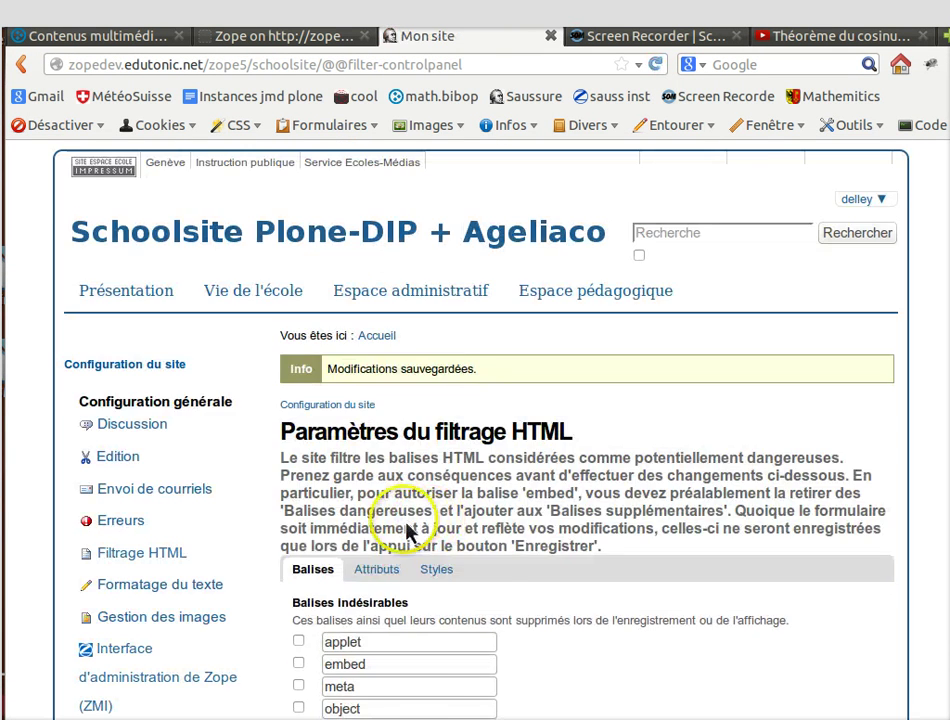
Step: Delete the "iframa" tag from the additional tags and save the filtering settings
{"action": "scroll", "coordinate": [409, 525], "scroll_direction": "down", "scroll_amount": 20}
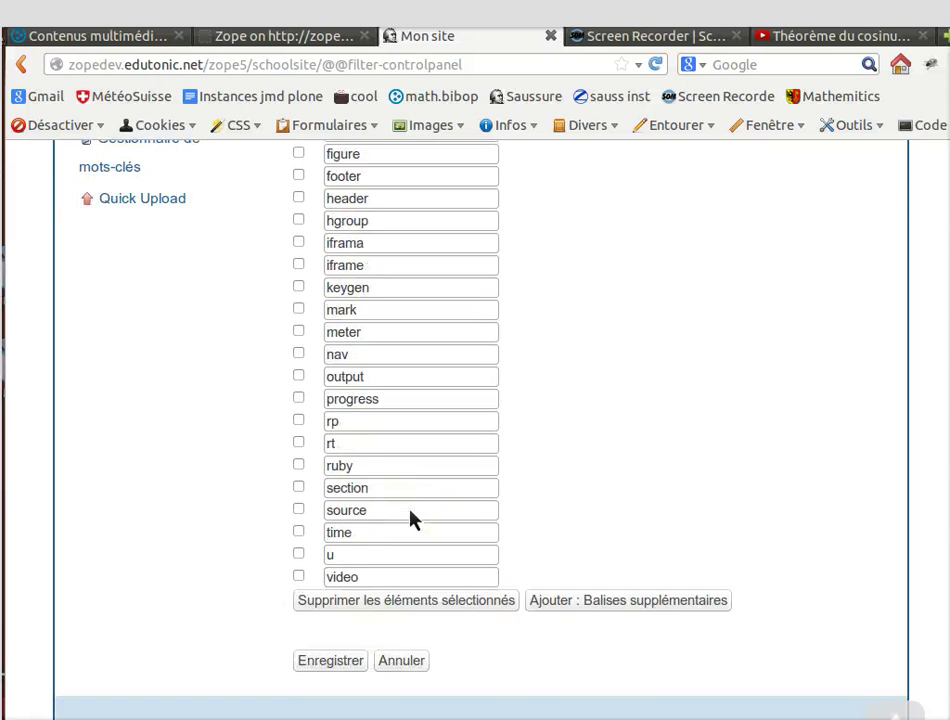
{"action": "scroll", "coordinate": [409, 519], "scroll_direction": "up", "scroll_amount": 4}
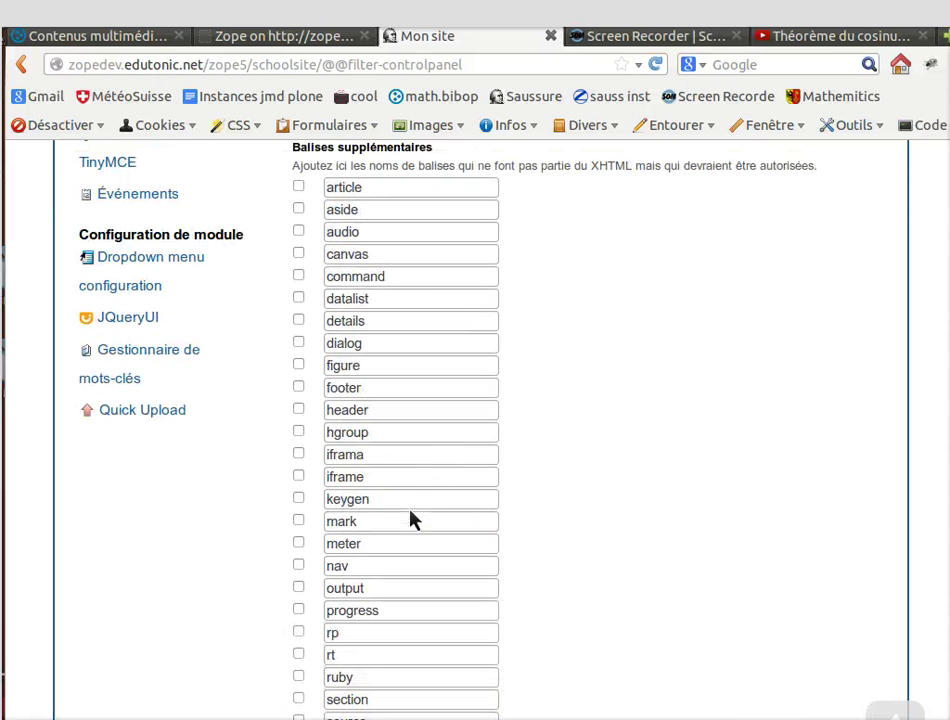
{"action": "left_click", "coordinate": [298, 453]}
{"action": "scroll", "coordinate": [518, 526], "scroll_direction": "down", "scroll_amount": 5}
{"action": "left_click", "coordinate": [422, 436]}
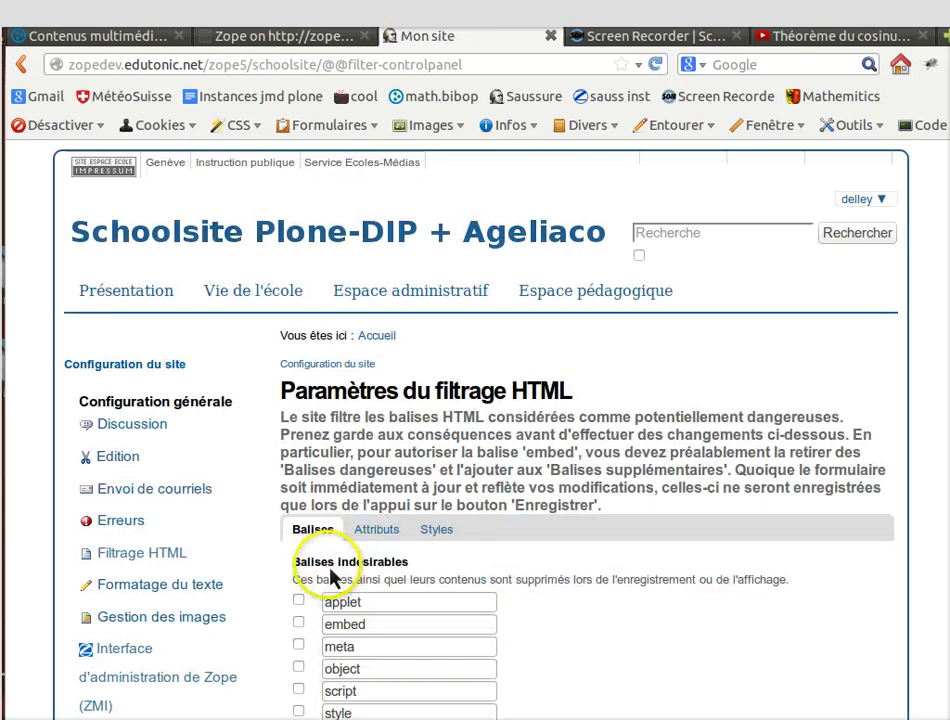
{"action": "scroll", "coordinate": [345, 570], "scroll_direction": "down", "scroll_amount": 12}
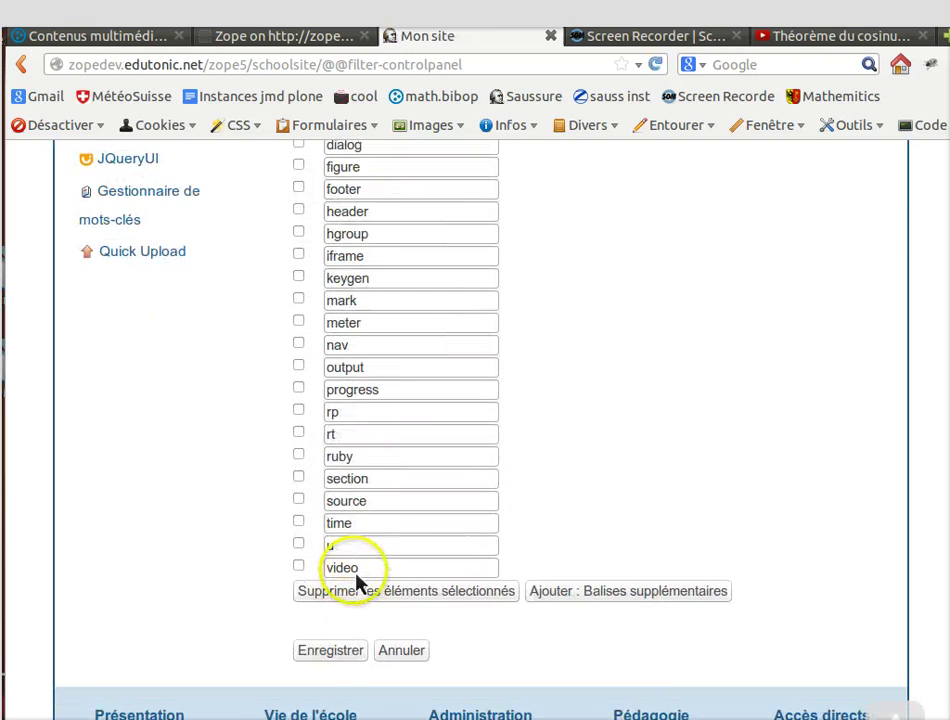
{"action": "left_click", "coordinate": [343, 656]}
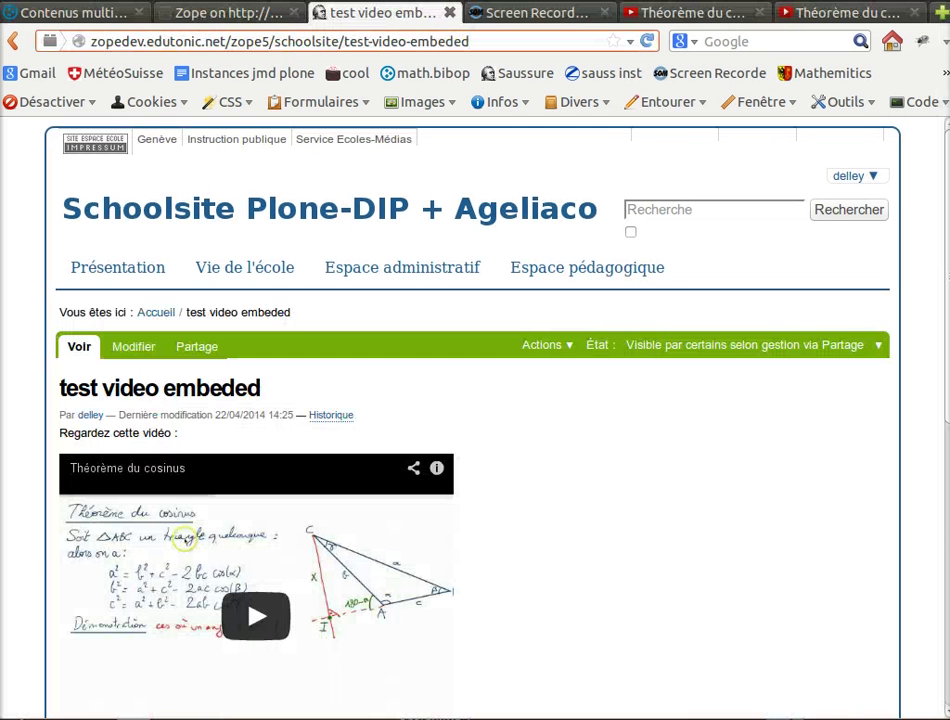
Step: Leave the "test video embeded" page and open the Modules page of the site configuration
{"action": "scroll", "coordinate": [619, 481], "scroll_direction": "down", "scroll_amount": 2}
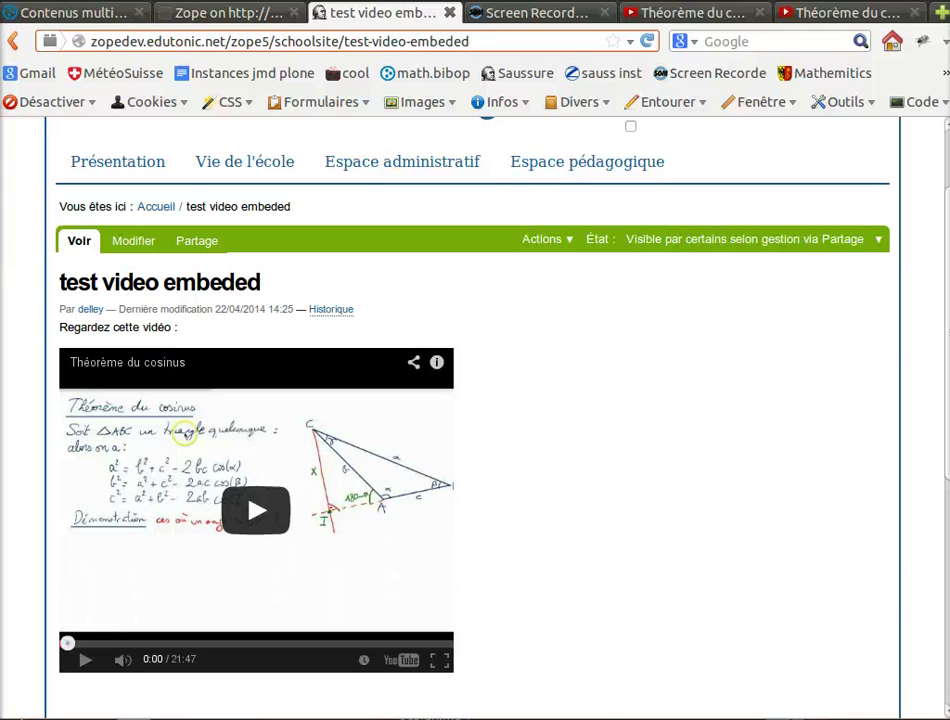
{"action": "scroll", "coordinate": [475, 418], "scroll_direction": "up", "scroll_amount": 1}
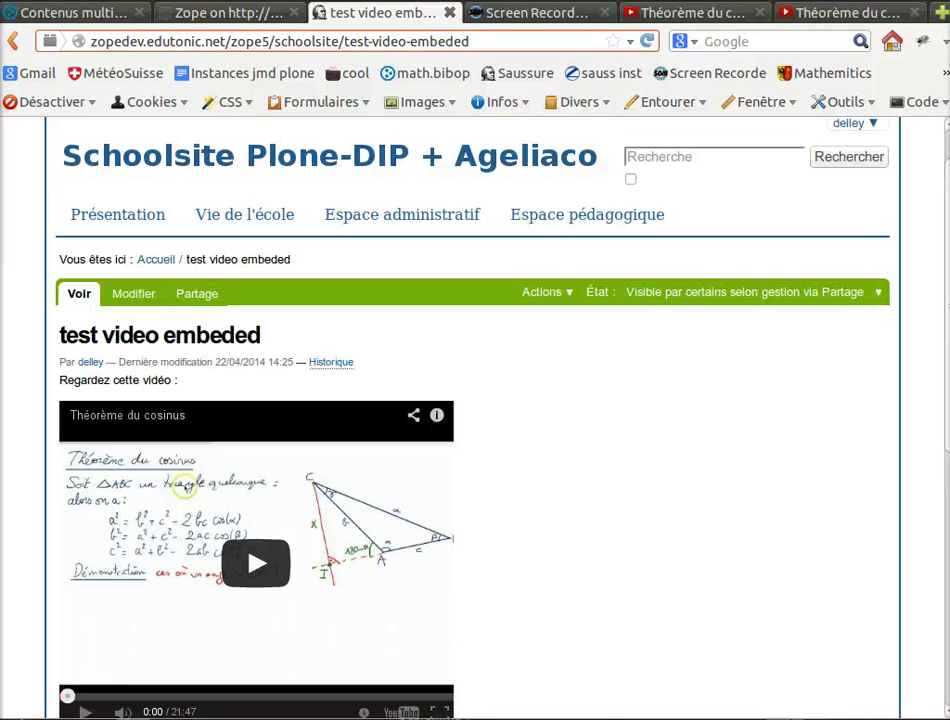
{"action": "left_click", "coordinate": [872, 122]}
{"action": "left_click", "coordinate": [858, 197]}
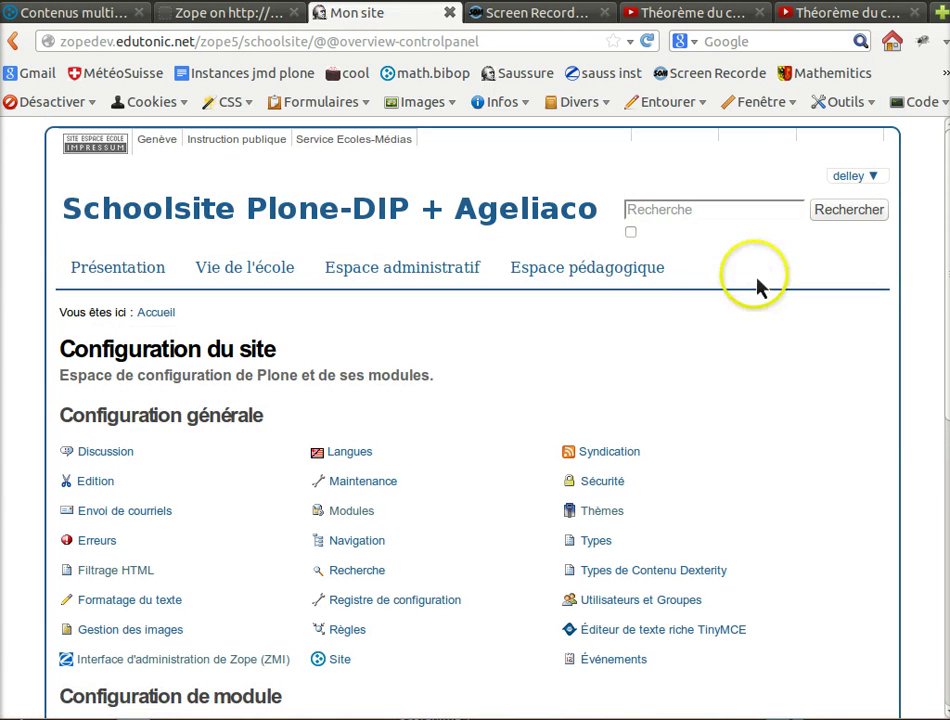
{"action": "left_click", "coordinate": [464, 508]}
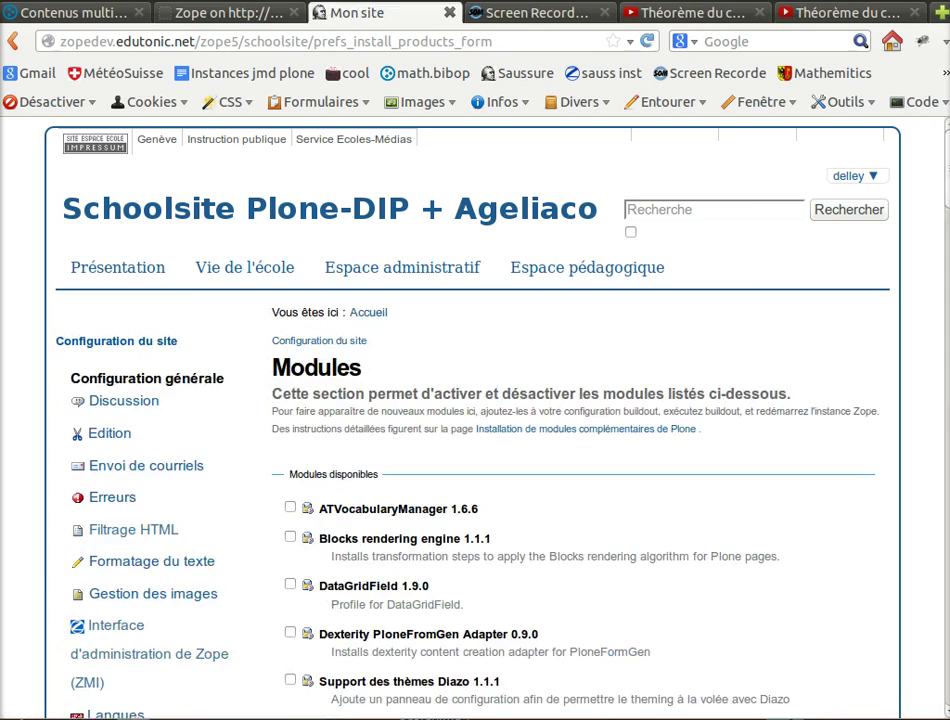
Step: Examine the available and installed modules, looking for the media and embedding add-ons such as Flowplayer
{"action": "scroll", "coordinate": [475, 420], "scroll_direction": "down", "scroll_amount": 20}
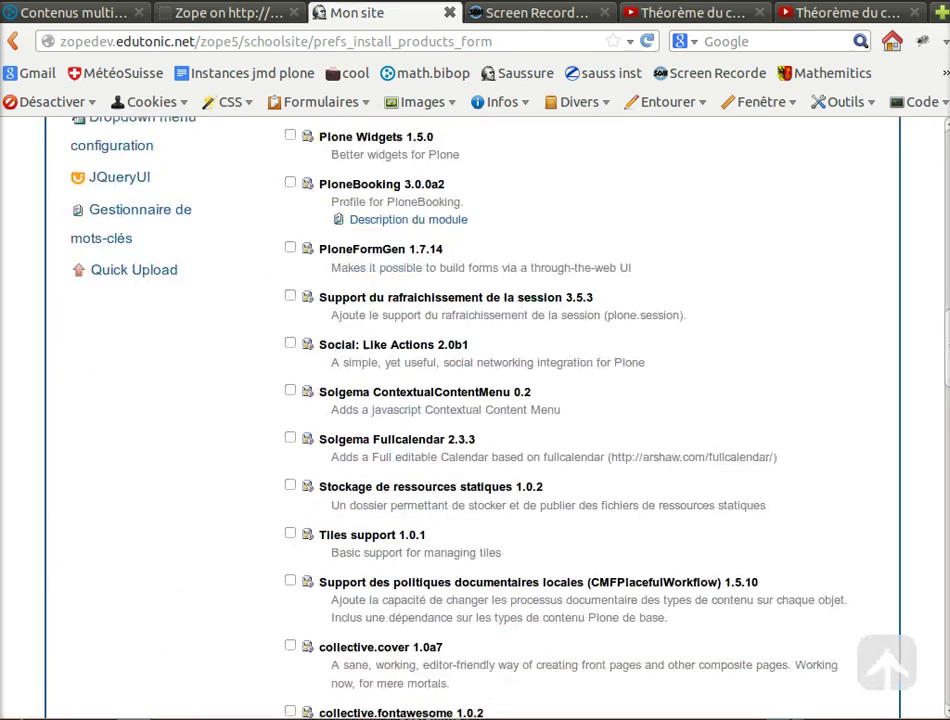
{"action": "scroll", "coordinate": [475, 420], "scroll_direction": "down", "scroll_amount": 20}
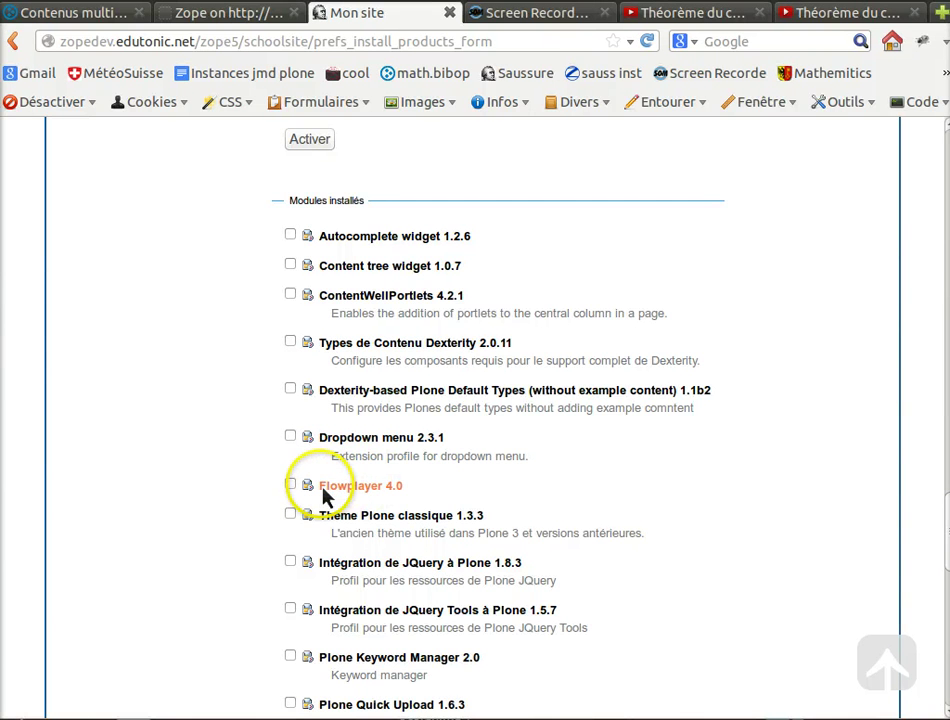
{"action": "scroll", "coordinate": [192, 382], "scroll_direction": "up", "scroll_amount": 1}
{"action": "scroll", "coordinate": [192, 382], "scroll_direction": "up", "scroll_amount": 4}
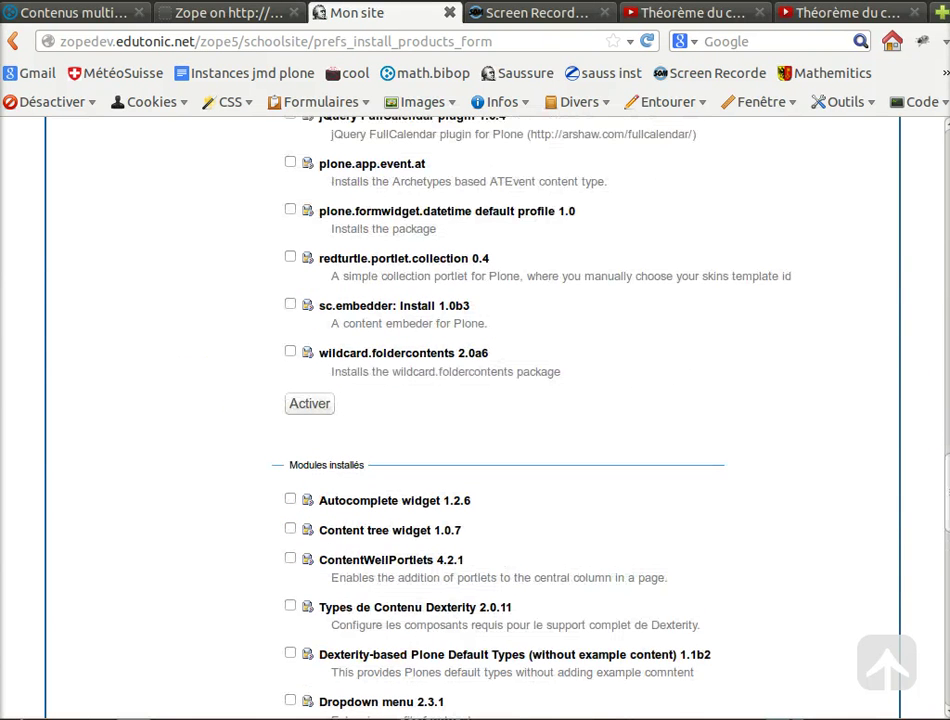
{"action": "scroll", "coordinate": [475, 420], "scroll_direction": "up", "scroll_amount": 20}
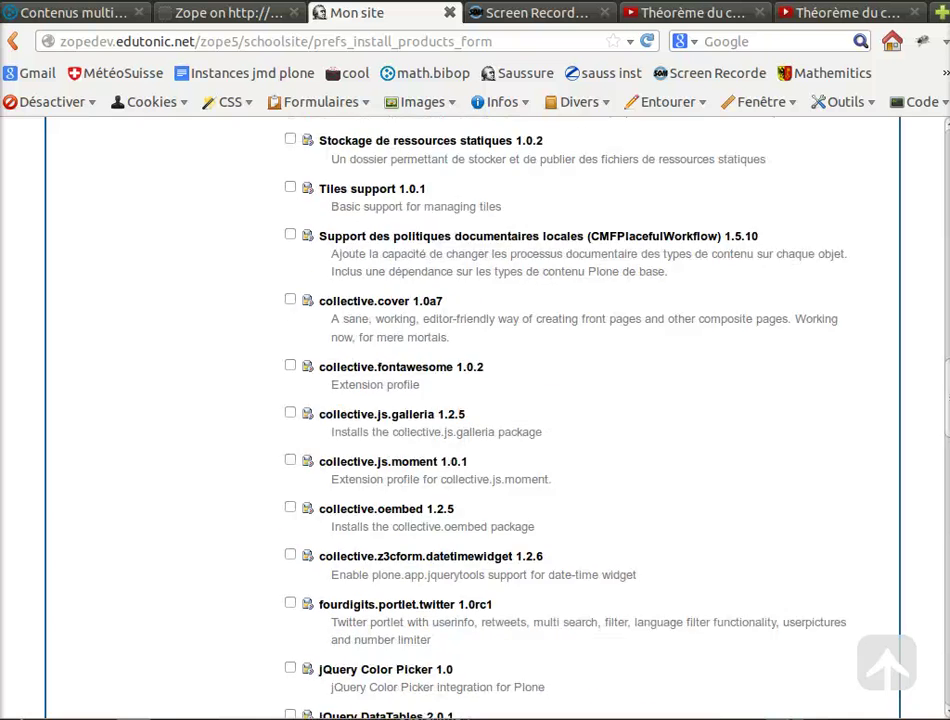
{"action": "left_click", "coordinate": [456, 208]}
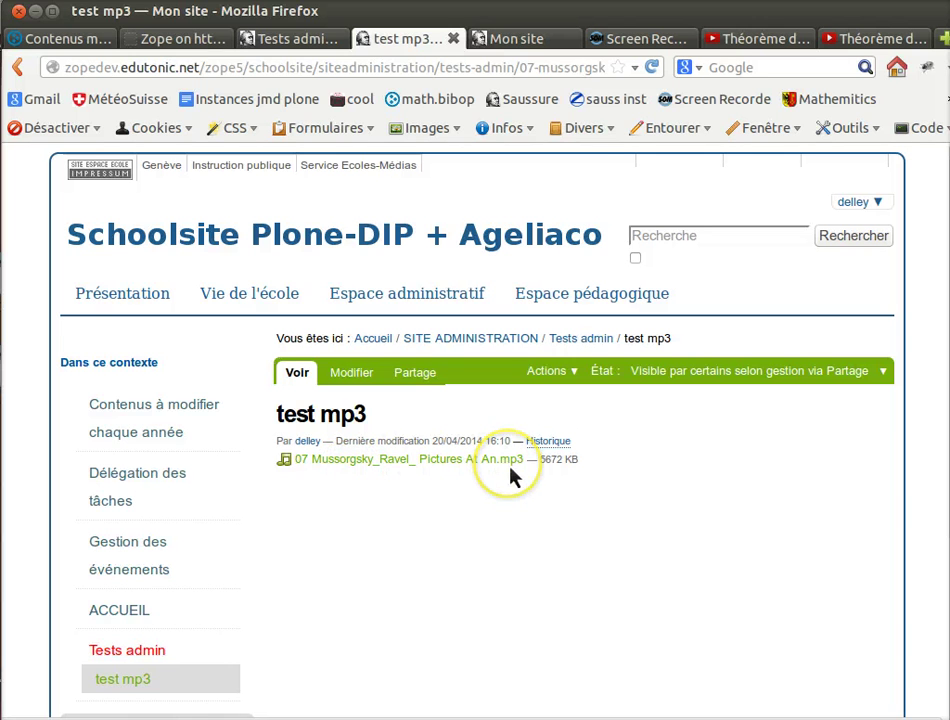
Step: Remove the "/view" suffix from the test mp3 page's address and load the file's direct address
{"action": "left_click_drag", "start_coordinate": [565, 70], "coordinate": [638, 78]}
{"action": "left_click", "coordinate": [579, 70]}
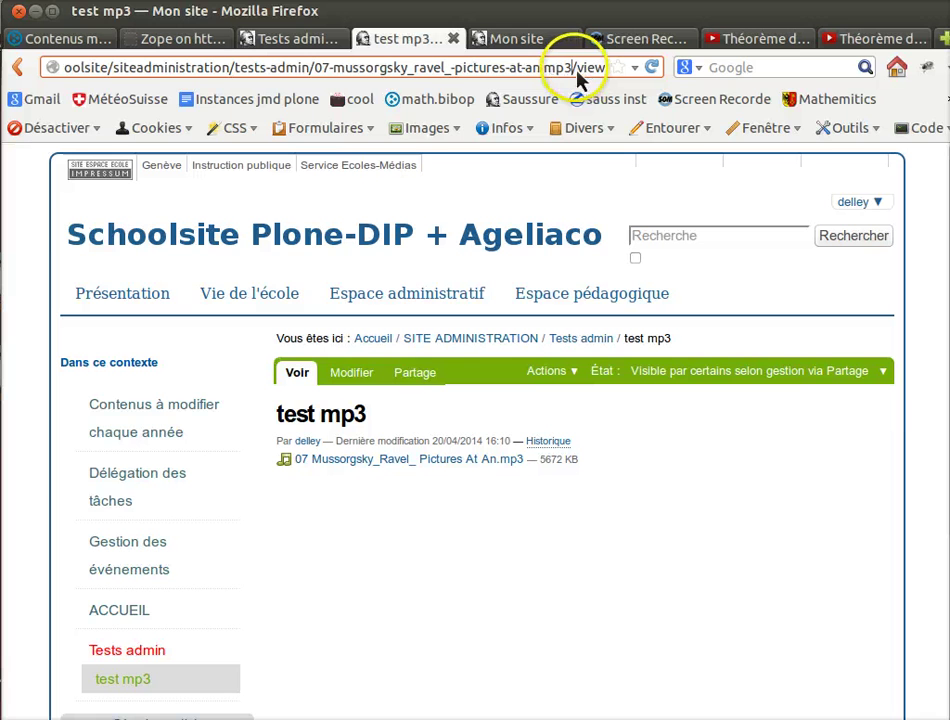
{"action": "left_click_drag", "start_coordinate": [577, 76], "coordinate": [608, 93]}
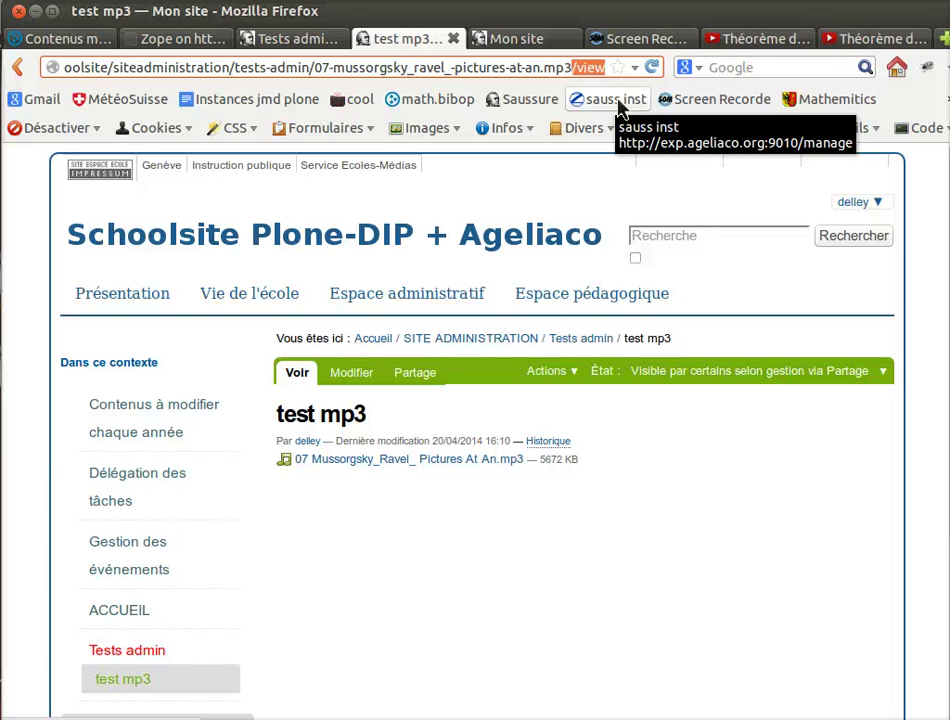
{"action": "key", "text": "BackSpace"}
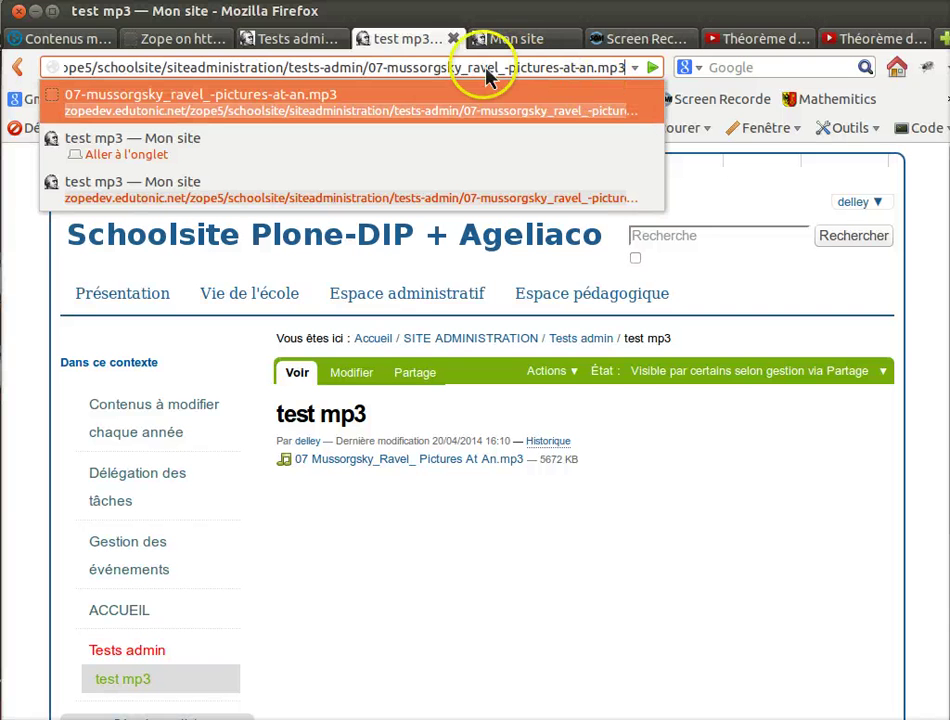
{"action": "left_click", "coordinate": [626, 67]}
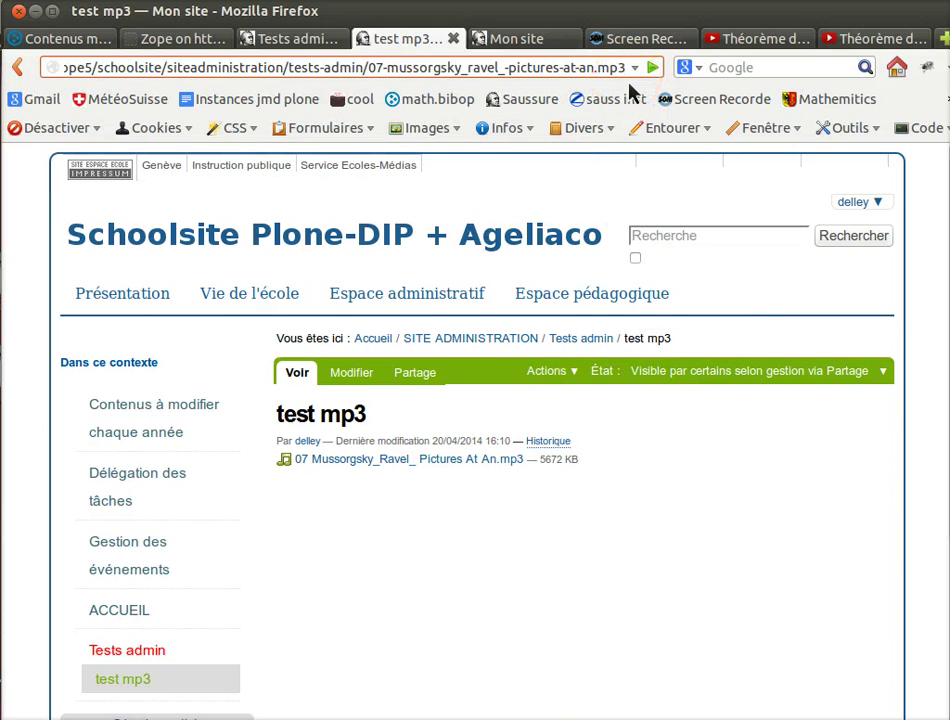
{"action": "key", "text": "Return"}
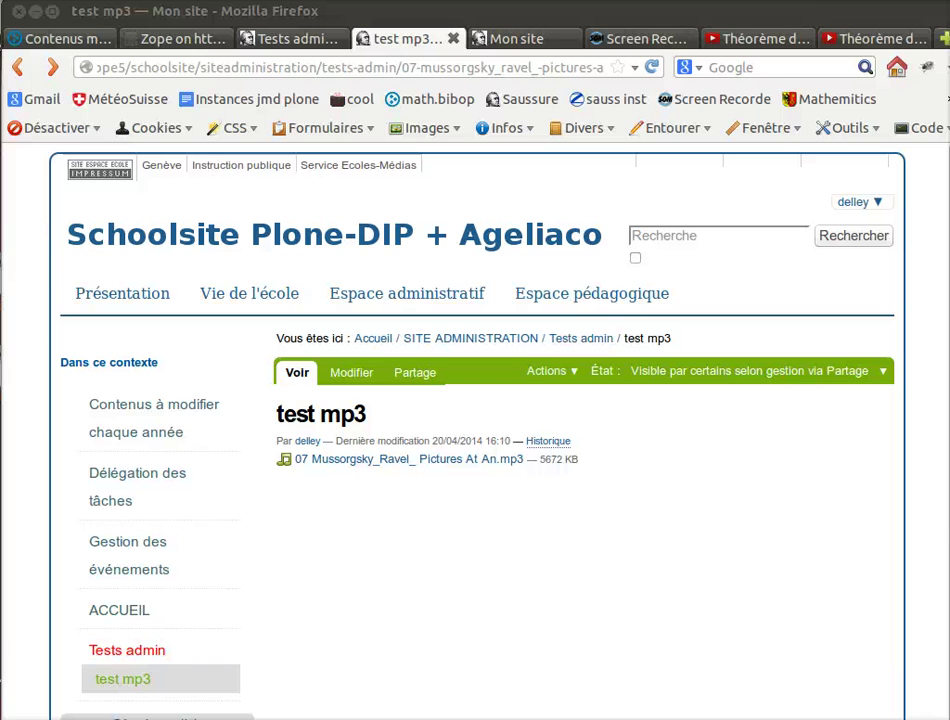
Step: Highlight the "/view" suffix at the end of the test mp3 page's address
{"action": "left_click_drag", "start_coordinate": [574, 68], "coordinate": [607, 70]}
{"action": "left_click", "coordinate": [583, 69]}
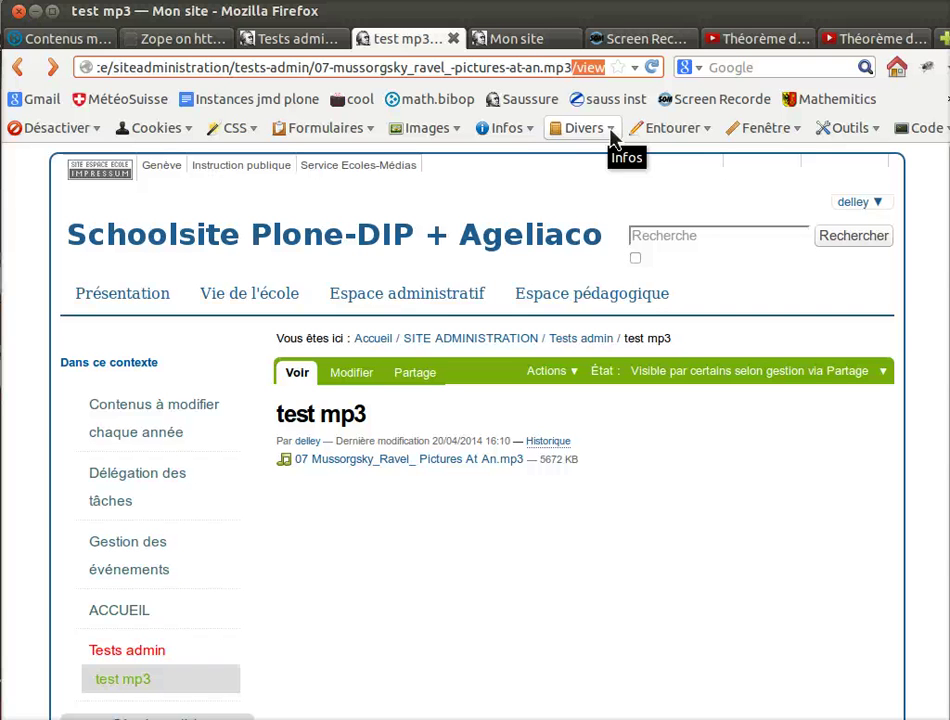
{"action": "left_click", "coordinate": [566, 66]}
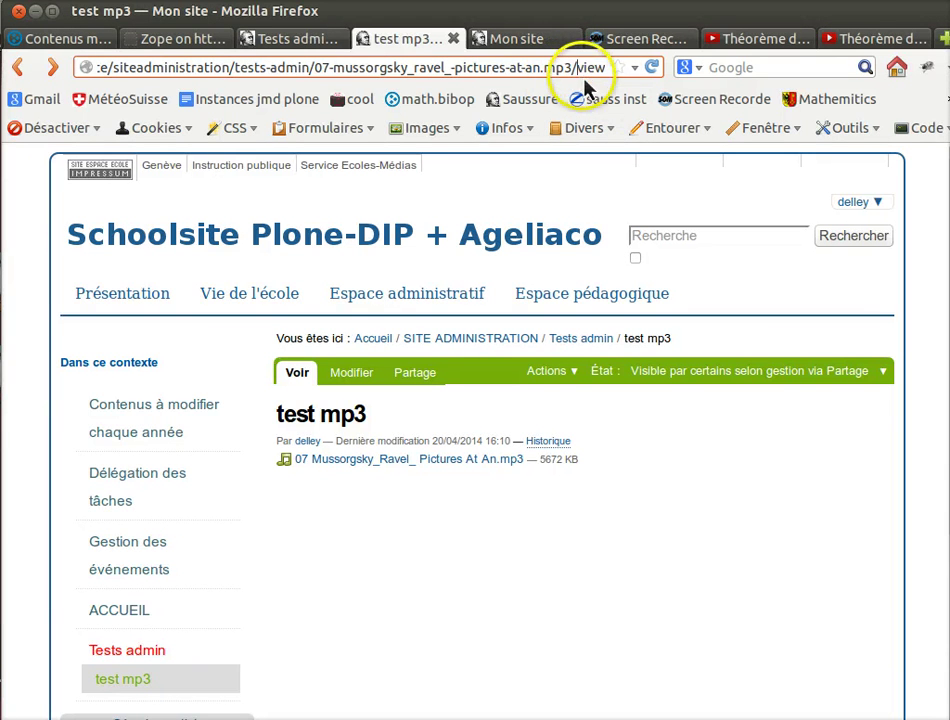
{"action": "left_click_drag", "start_coordinate": [578, 80], "coordinate": [606, 87]}
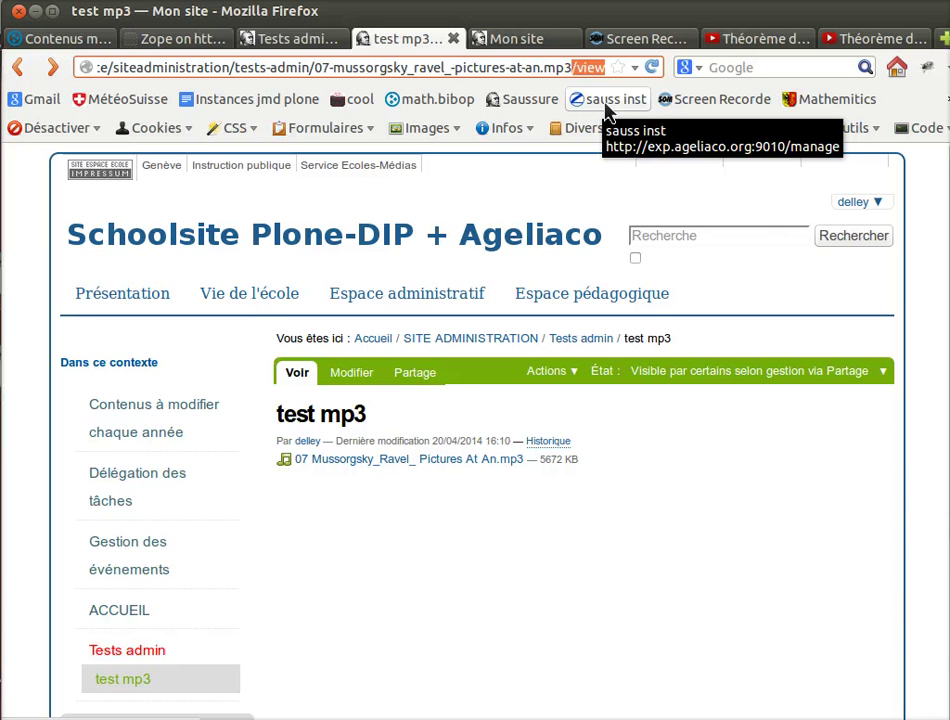
{"action": "middle_click", "coordinate": [606, 104]}
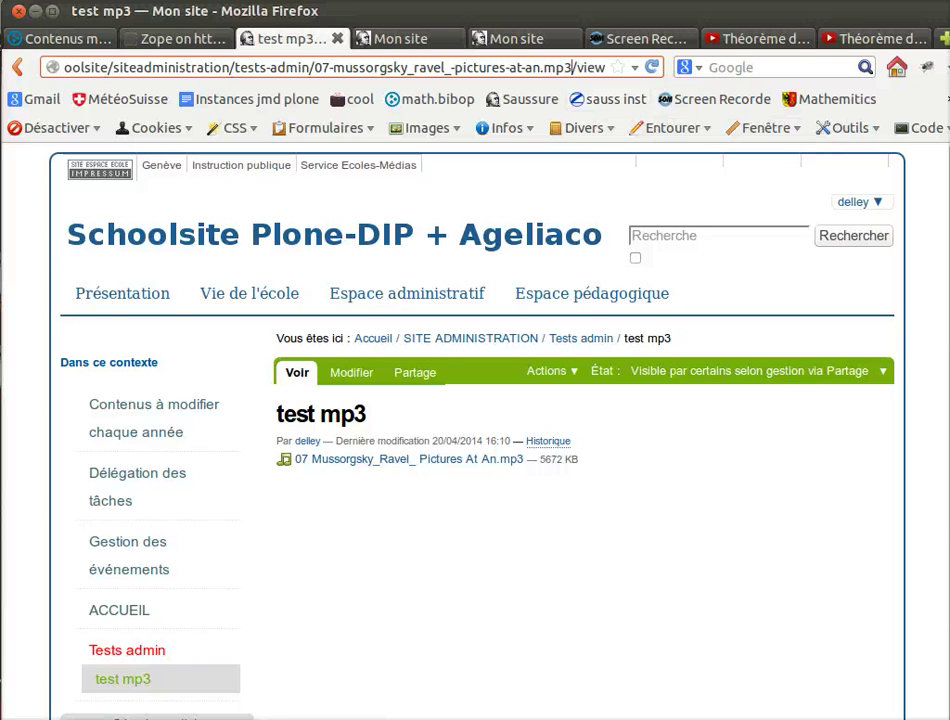
{"action": "left_click_drag", "start_coordinate": [575, 78], "coordinate": [607, 78]}
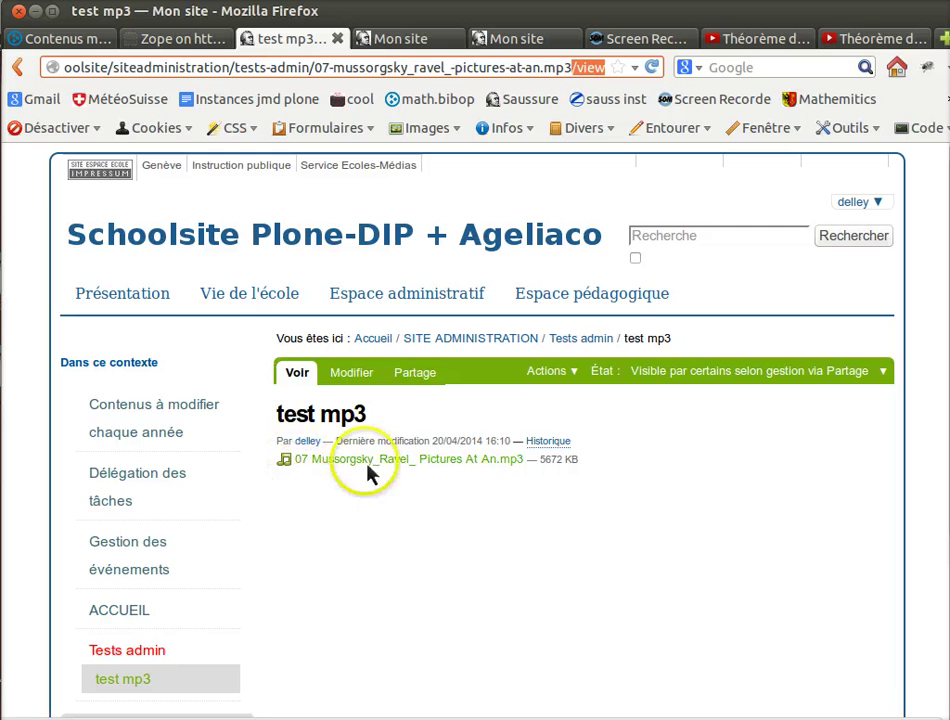
Step: Follow the "07 Mussorgsky_Ravel_ Pictures At An.mp3" file link to bring up its download options
{"action": "left_click", "coordinate": [460, 474]}
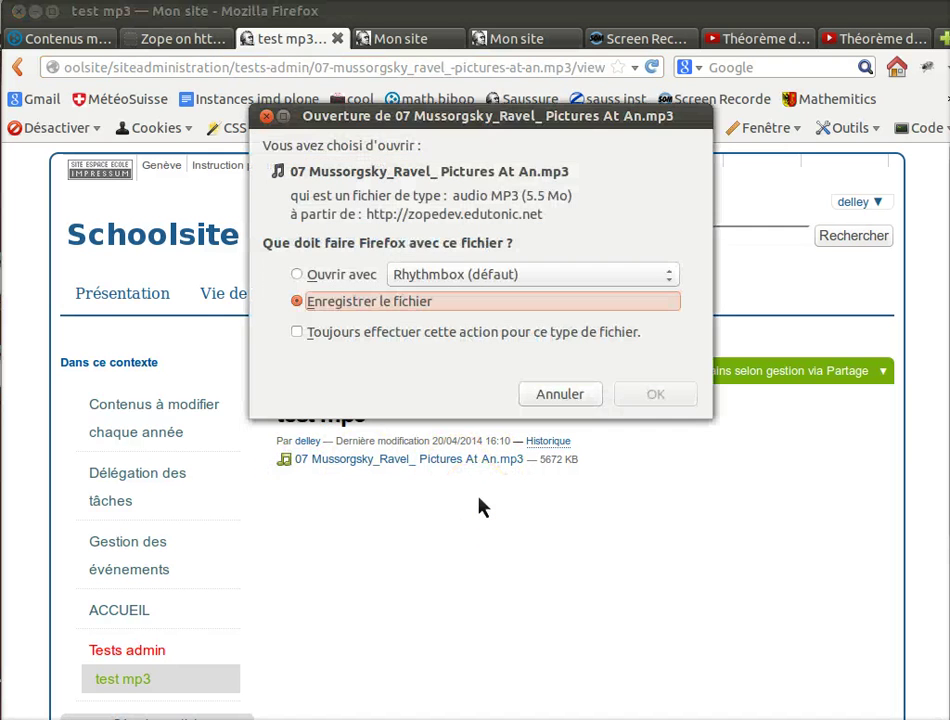
{"action": "left_click", "coordinate": [547, 433]}
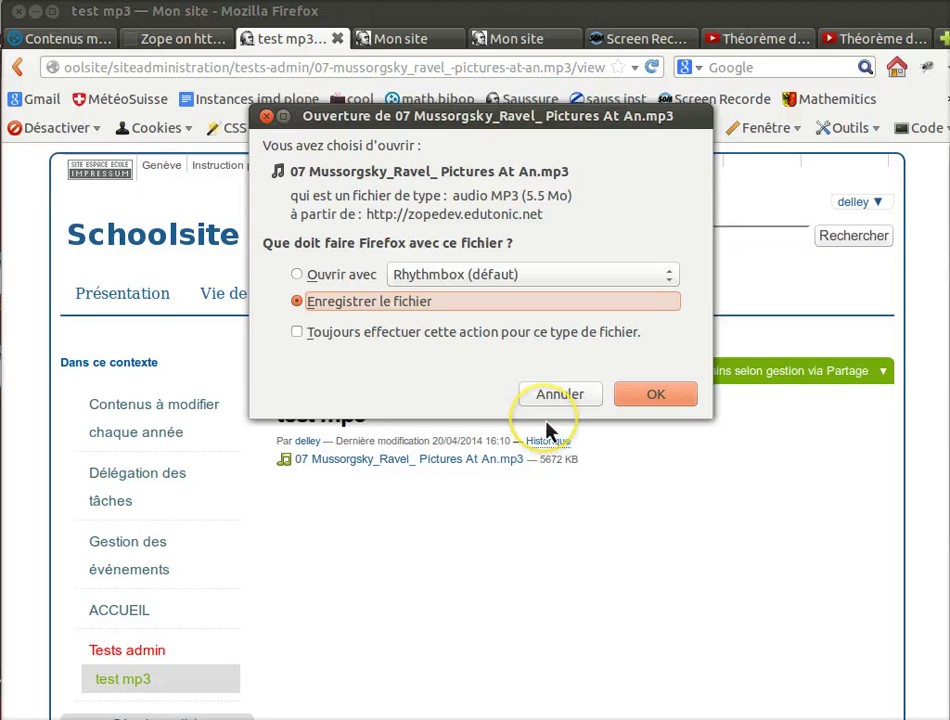